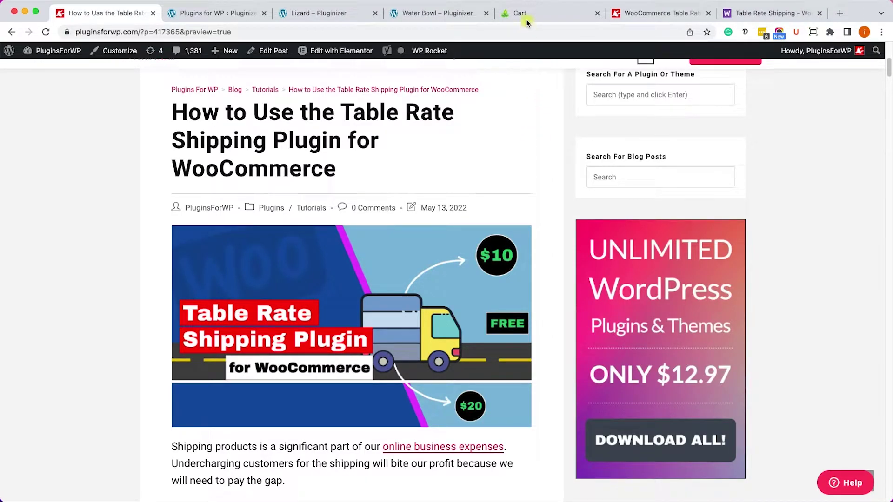
# Switch to the Josh's Frogs cart with the reed frog, rock water bowl and $48.21 shipping
pyautogui.click(525, 15)
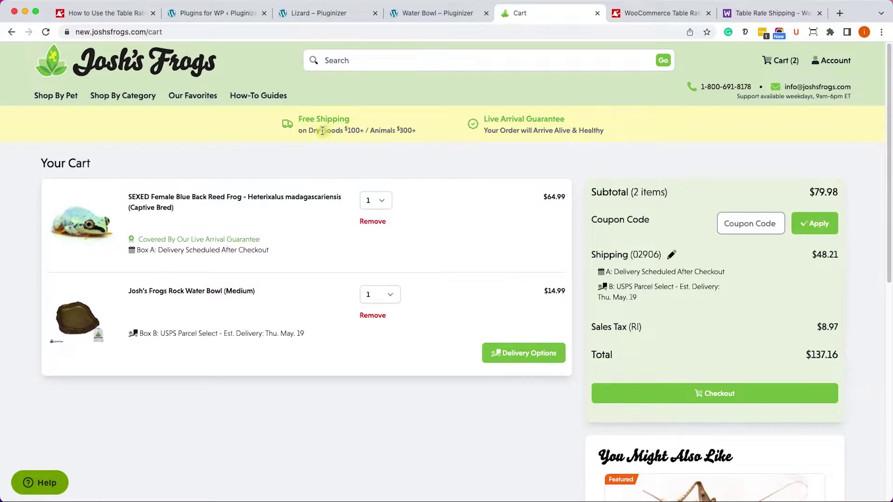
# Highlight the free shipping thresholds in the cart banner, then clear the selection
pyautogui.moveTo(308, 130); pyautogui.dragTo(413, 131)
pyautogui.click(408, 131)
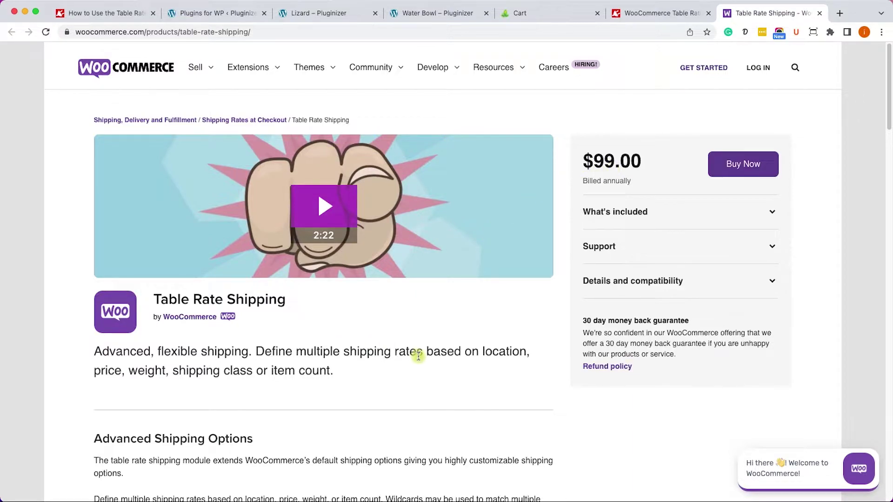
# View the Table Rate Shipping download page, then return to the site's plugin manager
pyautogui.click(665, 15)
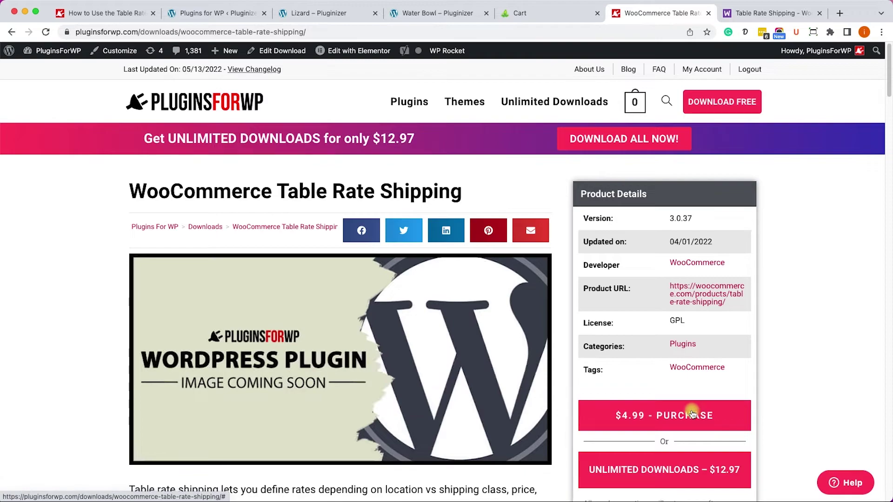
pyautogui.click(220, 19)
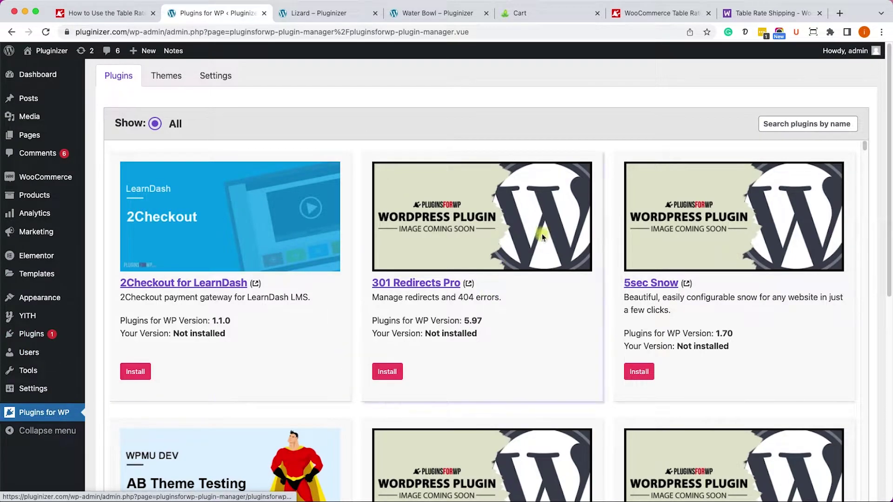
# Search plugins for 'table rate shipping', then install and activate WooCommerce Table Rate Shipping
pyautogui.click(797, 124)
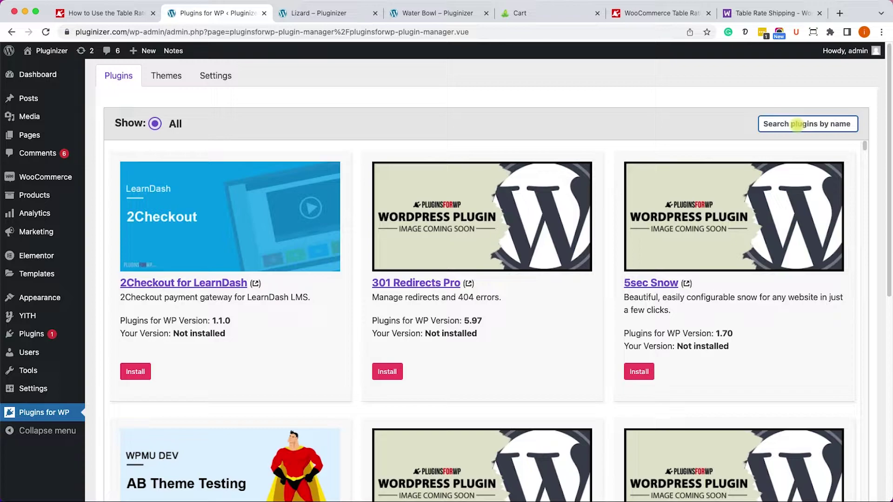
pyautogui.write('table rate sh')
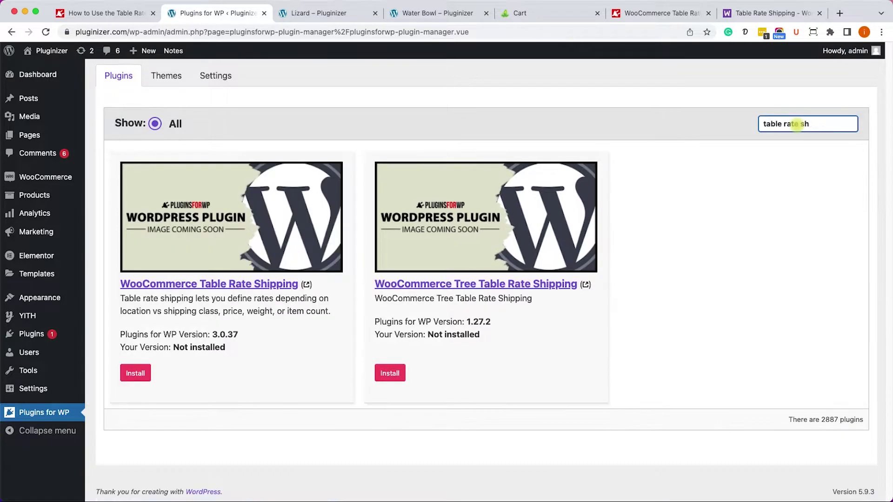
pyautogui.write('ipping')
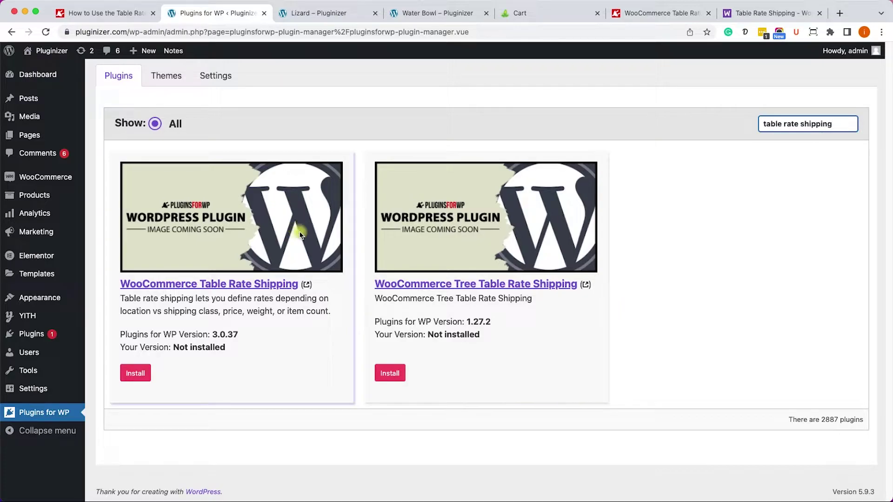
pyautogui.click(139, 375)
pyautogui.click(303, 305)
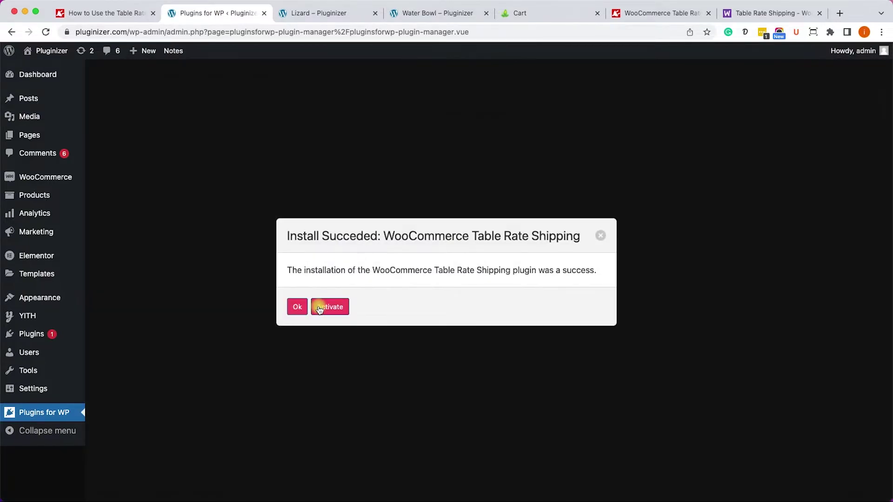
pyautogui.click(321, 309)
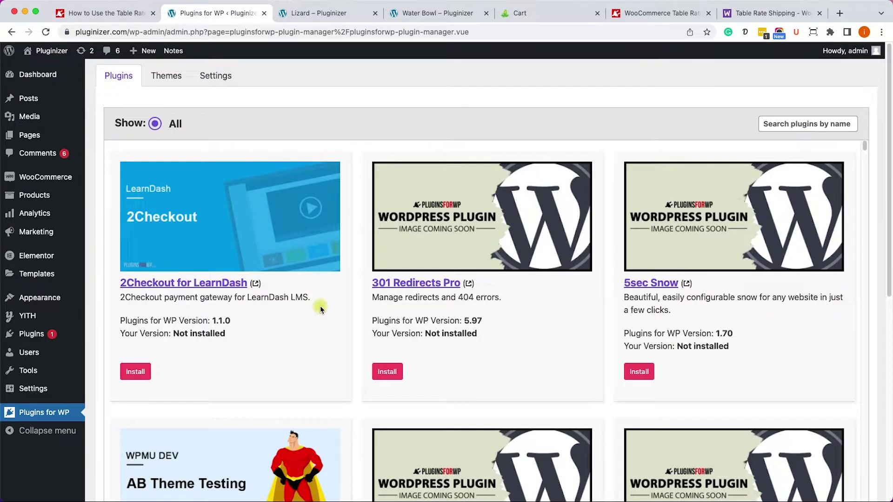
pyautogui.click(335, 19)
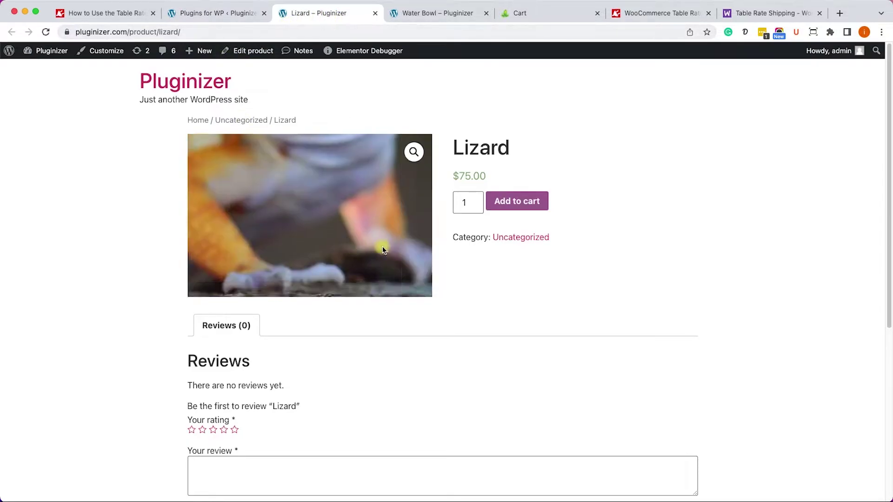
pyautogui.click(423, 12)
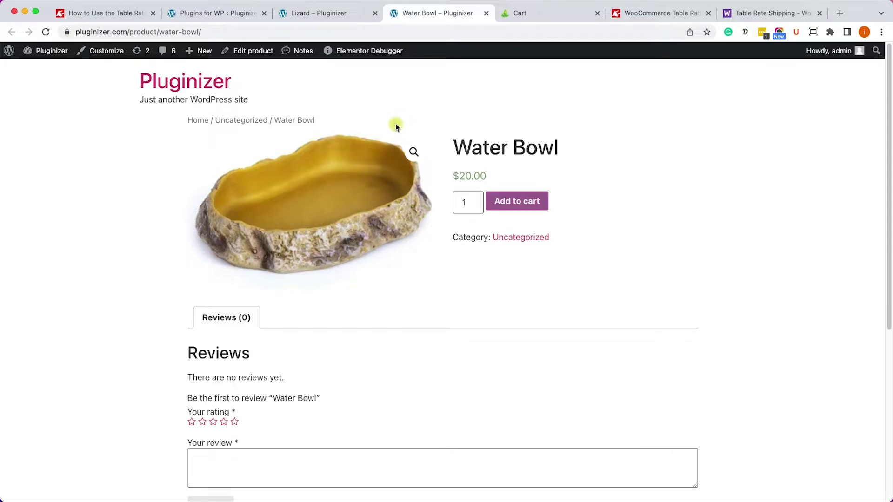
pyautogui.click(186, 15)
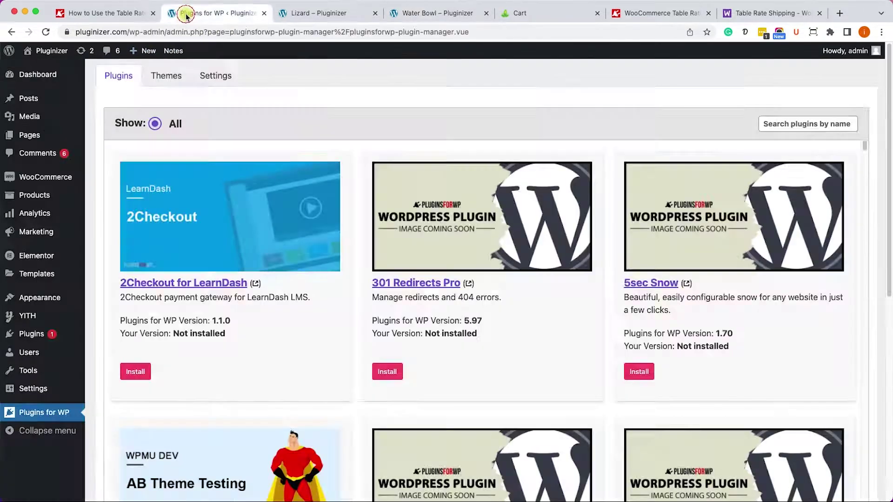
pyautogui.moveTo(32, 176)
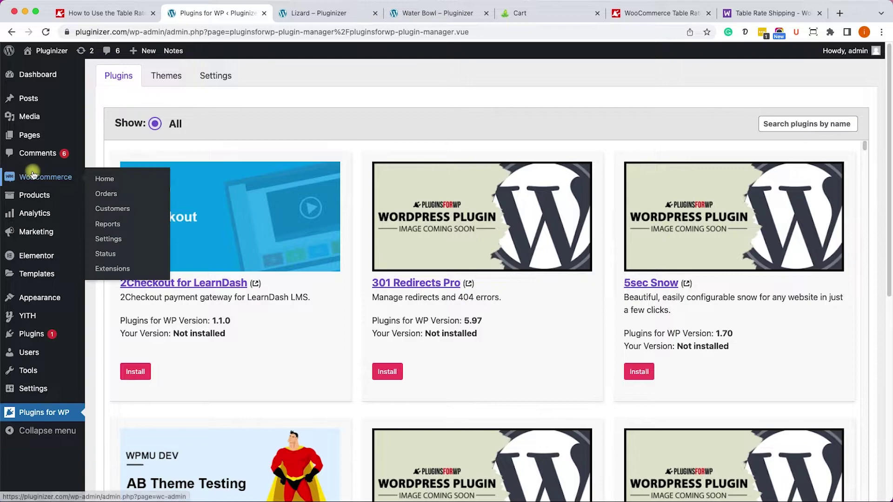
# Create a 'Dry' shipping class in WooCommerce's Shipping classes settings
pyautogui.click(126, 239)
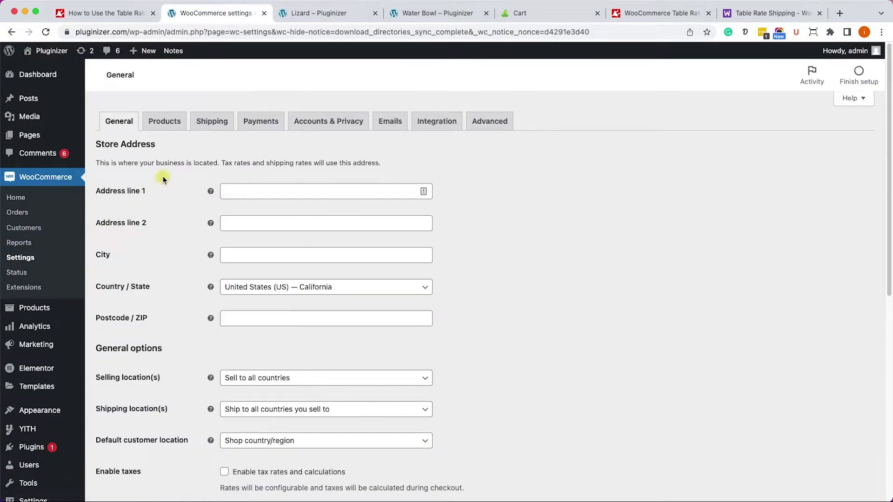
pyautogui.click(212, 121)
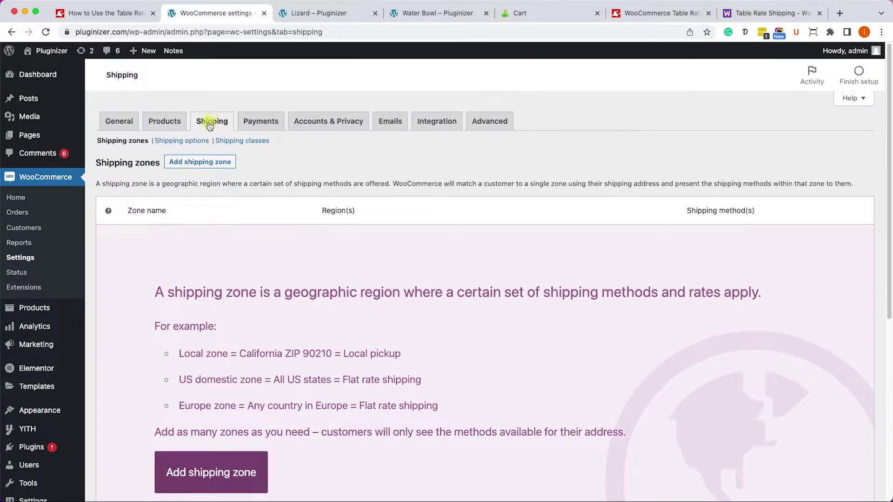
pyautogui.click(238, 141)
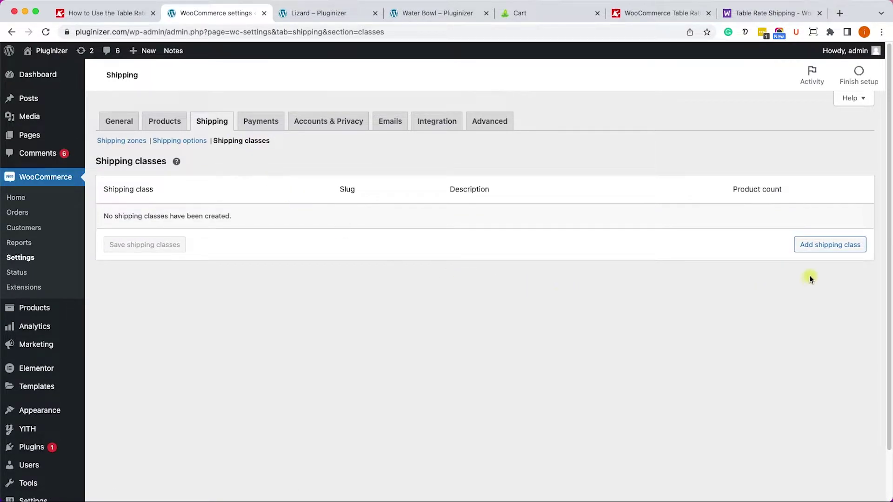
pyautogui.click(821, 246)
pyautogui.click(252, 217)
pyautogui.write('Dry')
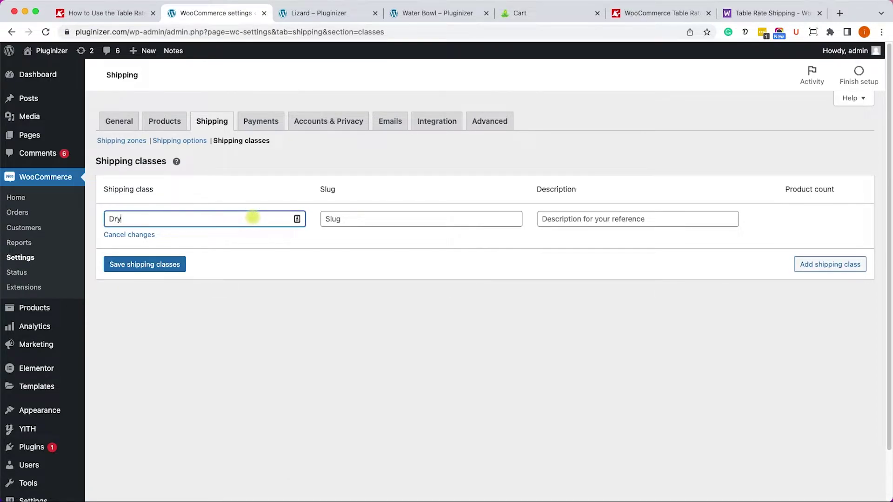
pyautogui.click(160, 263)
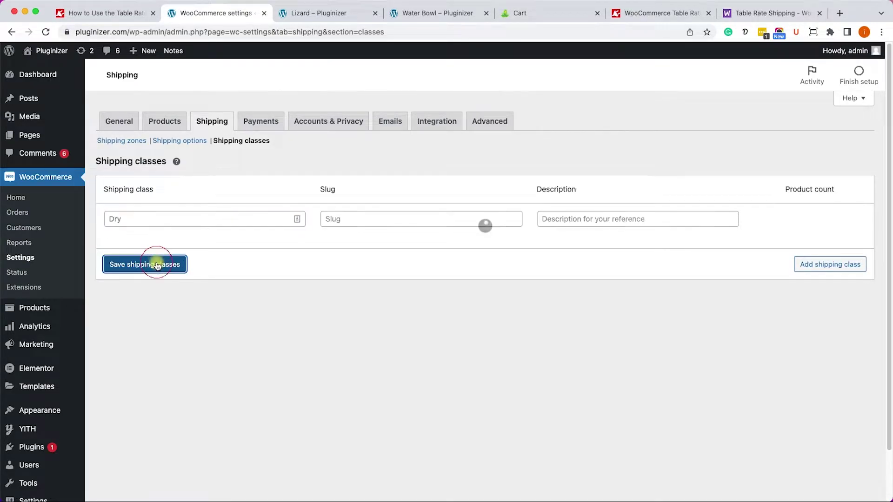
# Add a second shipping class named 'Live', then go to the Lizard product page
pyautogui.click(826, 260)
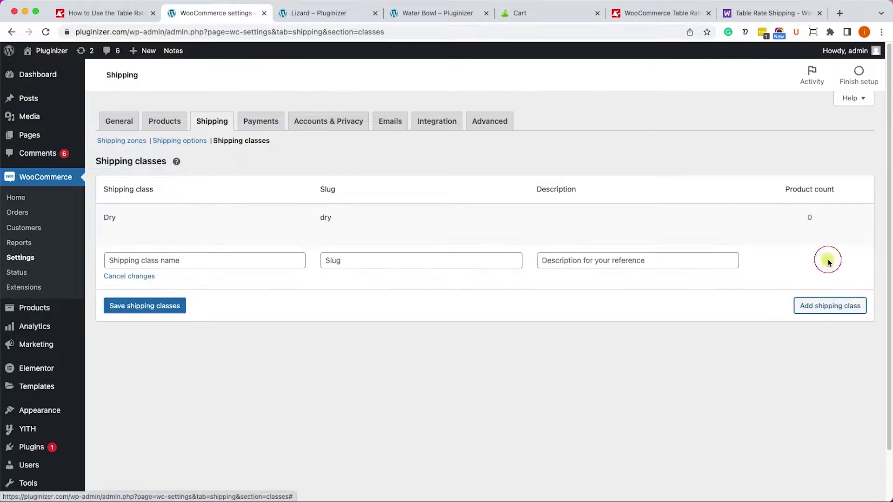
pyautogui.click(223, 259)
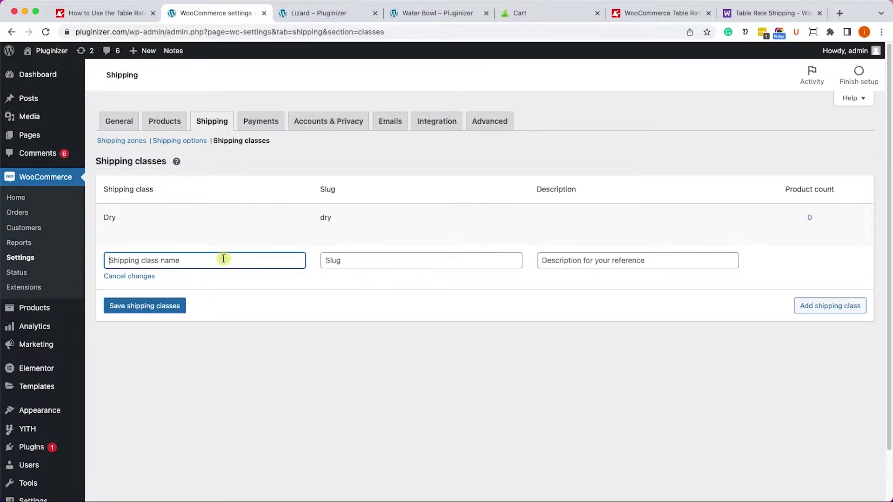
pyautogui.write('Live')
pyautogui.press('Return')
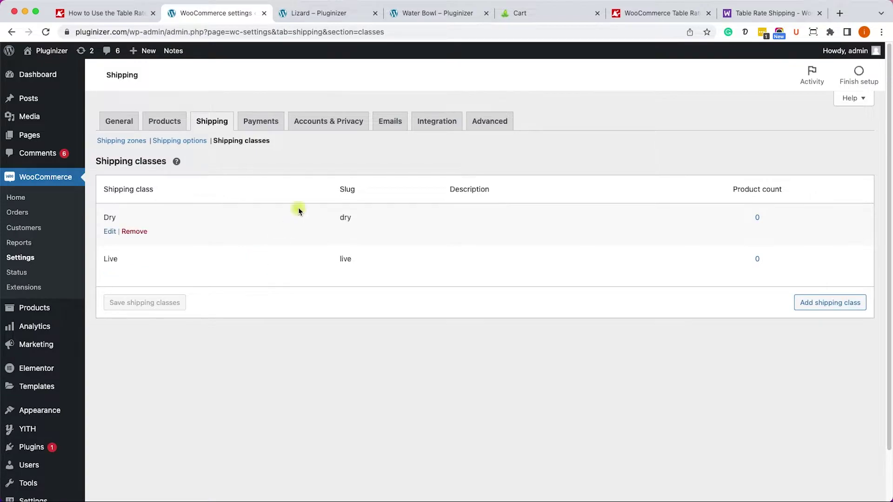
pyautogui.click(323, 13)
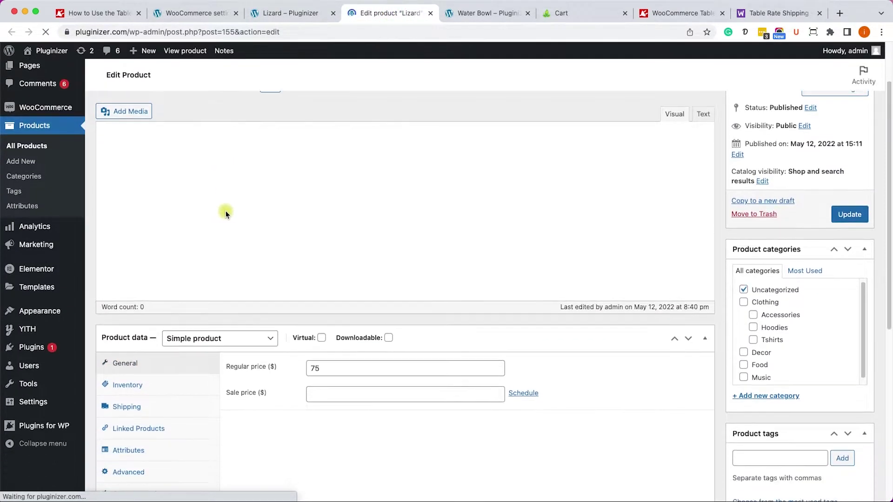
pyautogui.scroll(-2, 225, 213)
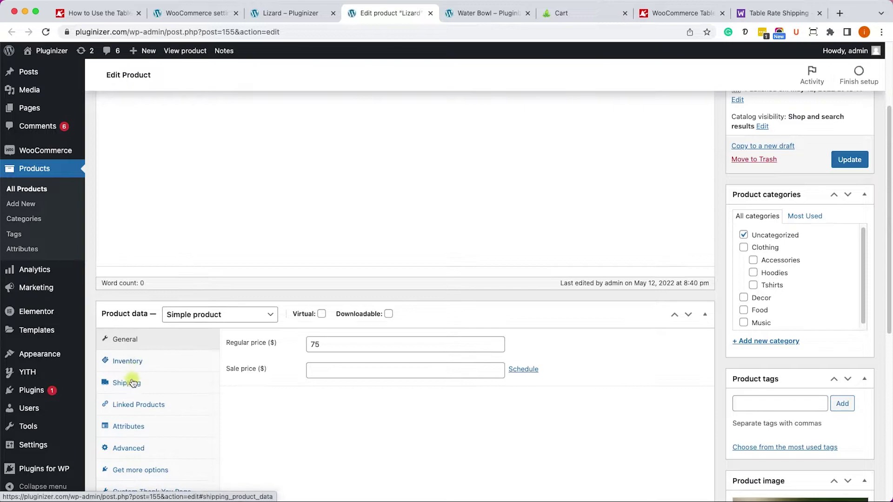
# Set the Lizard product's shipping class to Live and update the product
pyautogui.click(134, 382)
pyautogui.click(360, 403)
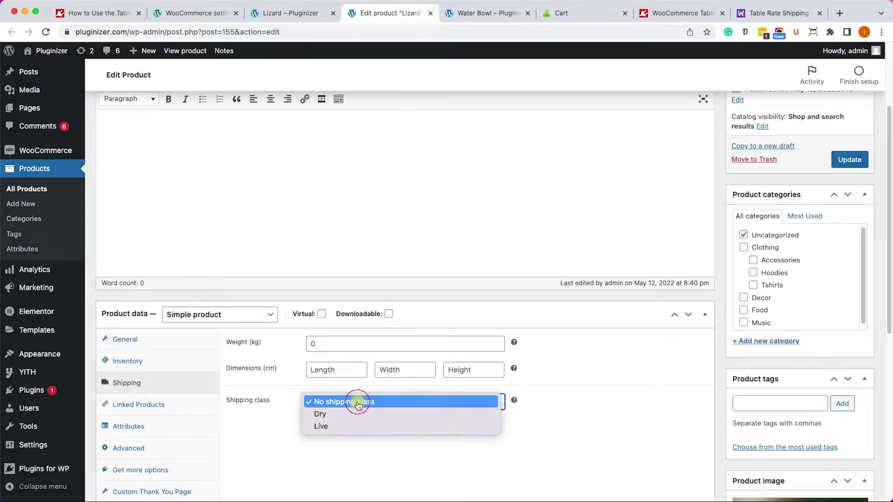
pyautogui.click(328, 426)
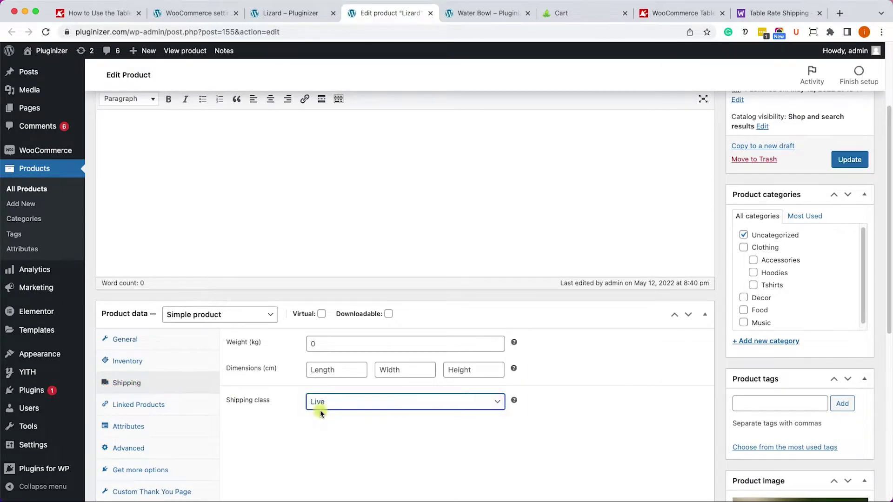
pyautogui.click(849, 160)
# Give the Water Bowl product the Dry shipping class, update it, and close its editor
pyautogui.click(493, 18)
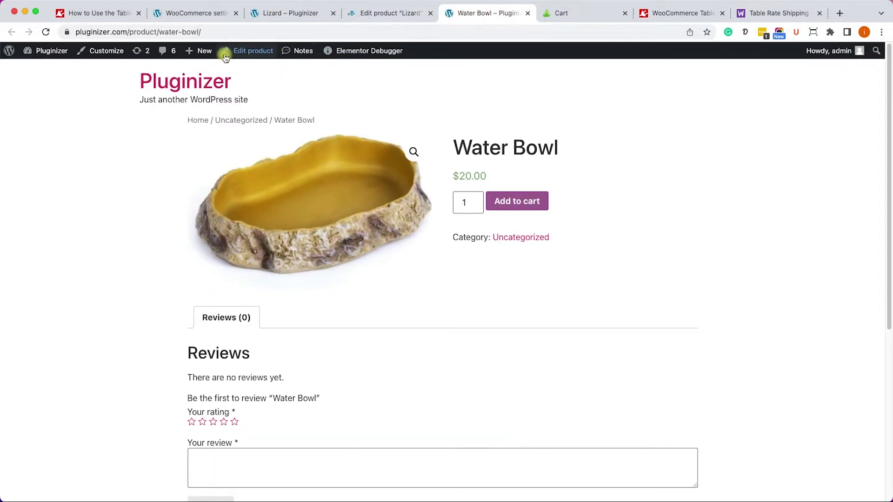
pyautogui.keyDown('super'); pyautogui.click(251, 52); pyautogui.keyUp('super')
pyautogui.click(388, 13)
pyautogui.click(414, 15)
pyautogui.scroll(-3, 178, 335)
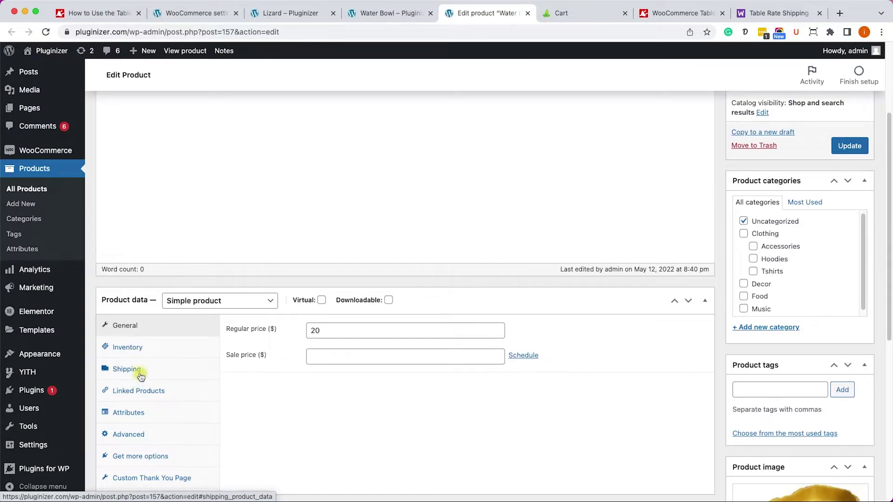
pyautogui.click(135, 369)
pyautogui.click(332, 390)
pyautogui.click(338, 399)
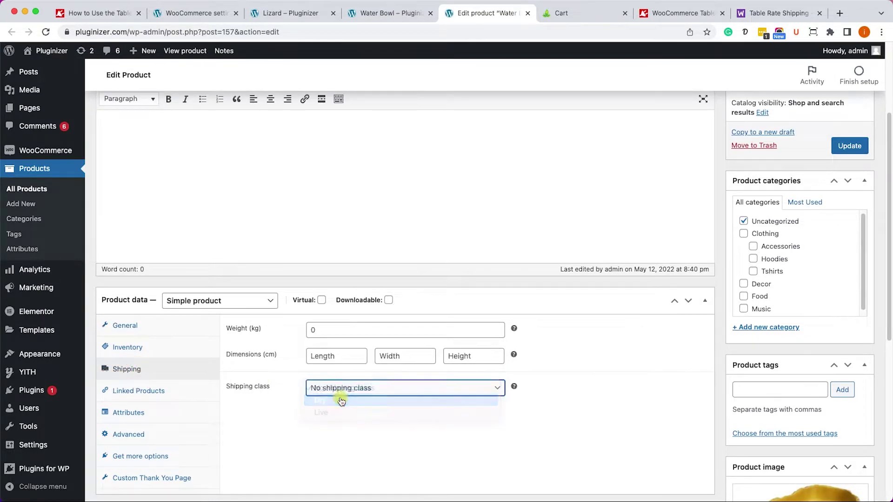
pyautogui.click(843, 148)
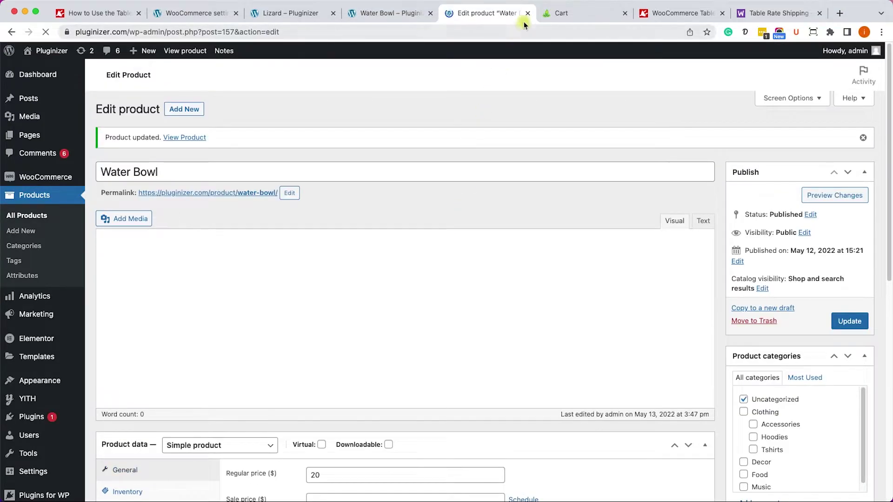
pyautogui.click(528, 17)
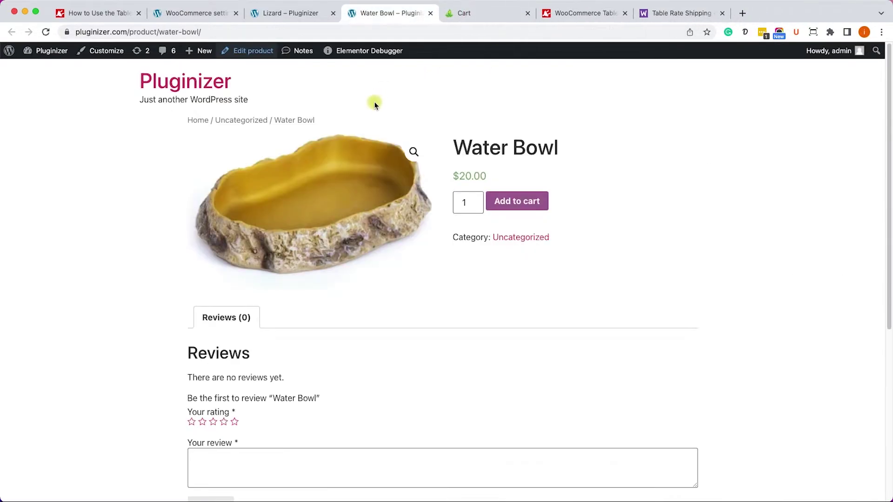
# Go to the Shipping zones list in WooCommerce's shipping settings
pyautogui.click(215, 13)
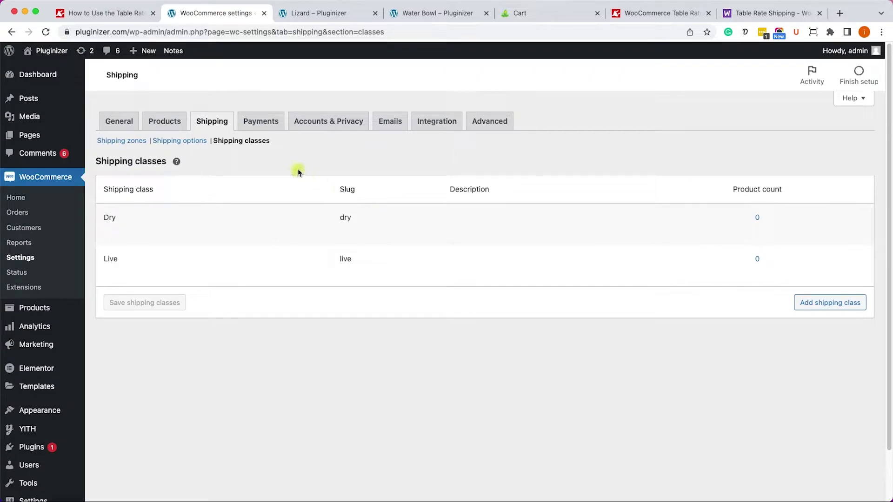
pyautogui.click(130, 143)
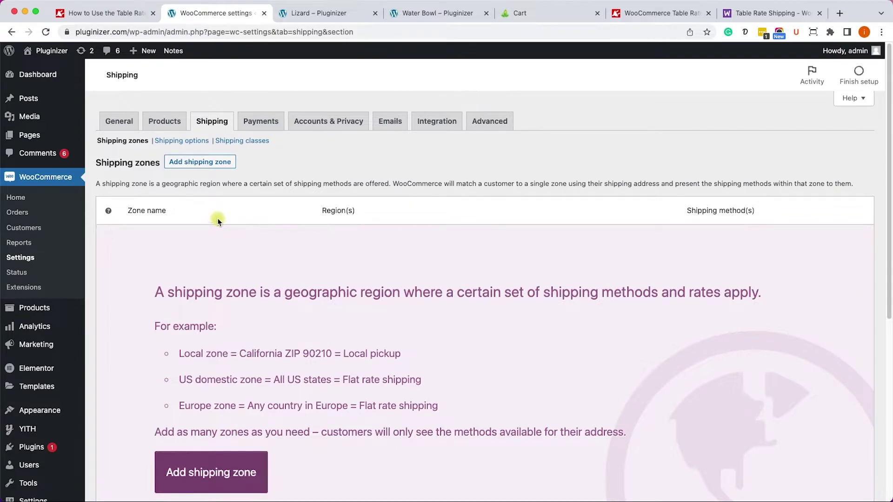
# Create a shipping zone 'United States (lower 48)' with United States (US) as its region
pyautogui.click(215, 170)
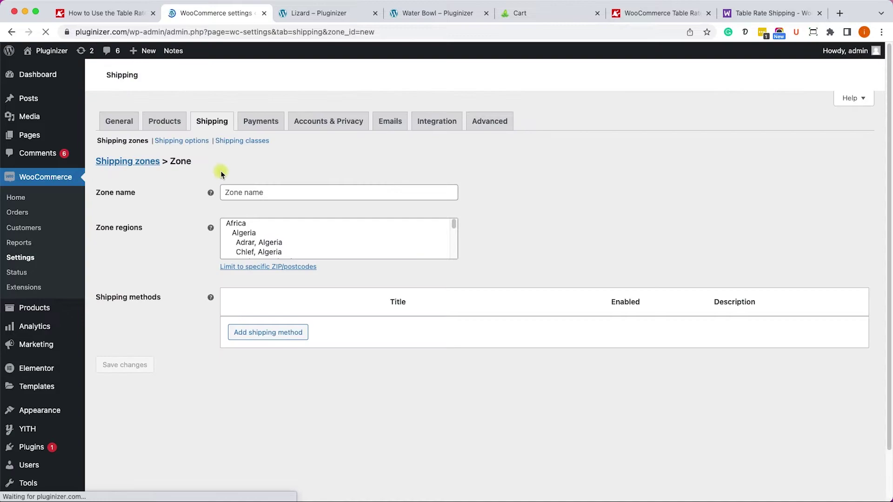
pyautogui.click(256, 193)
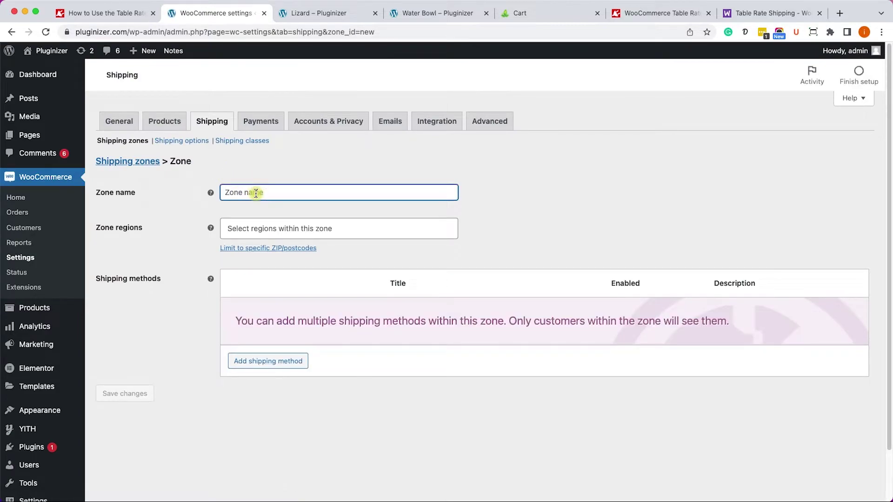
pyautogui.write('United States (lower 48')
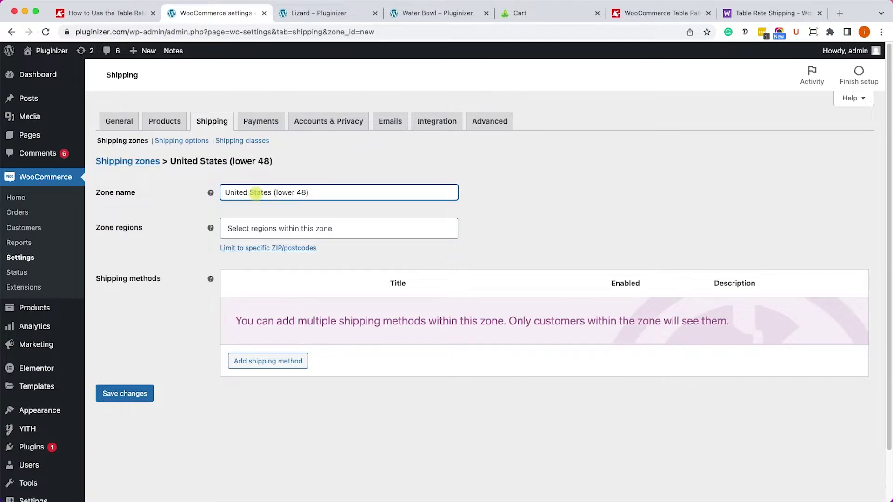
pyautogui.click(259, 226)
pyautogui.write('united')
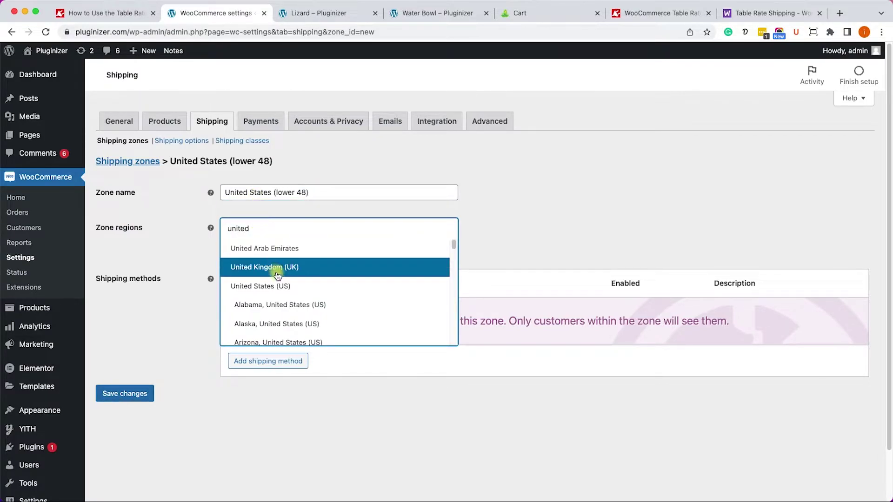
pyautogui.click(278, 286)
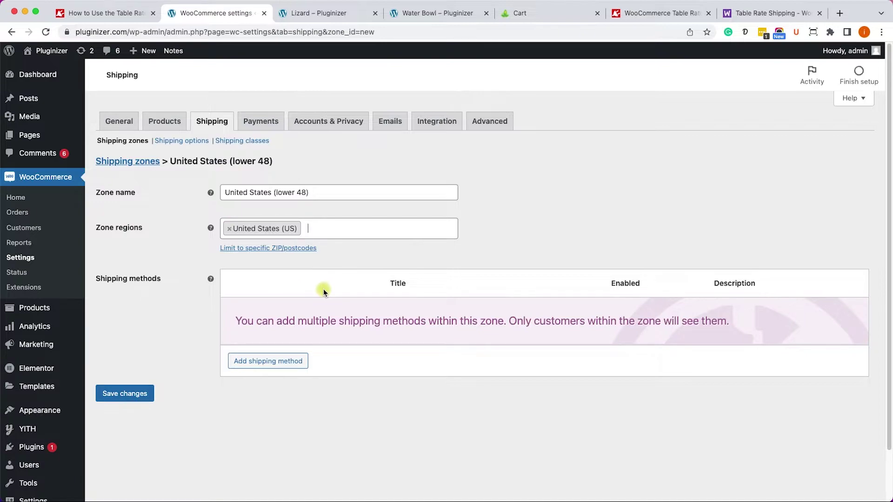
# Add the Table rates shipping method to the United States (lower 48) zone
pyautogui.click(263, 367)
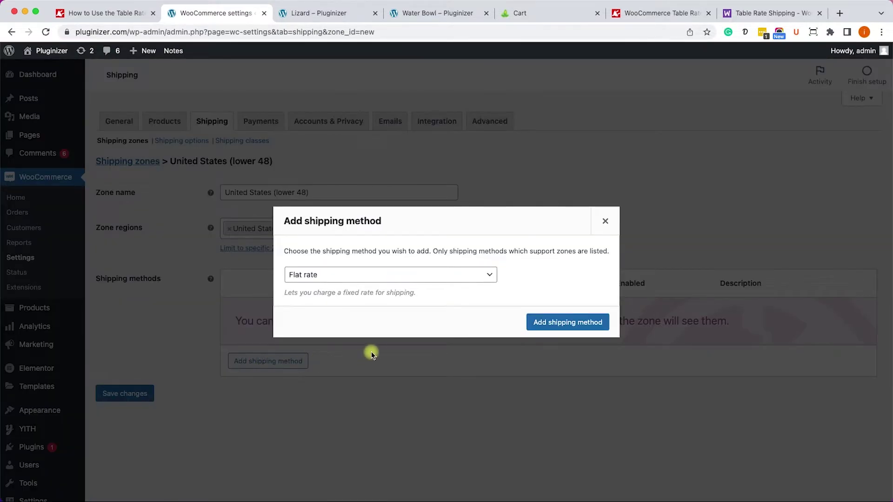
pyautogui.click(421, 282)
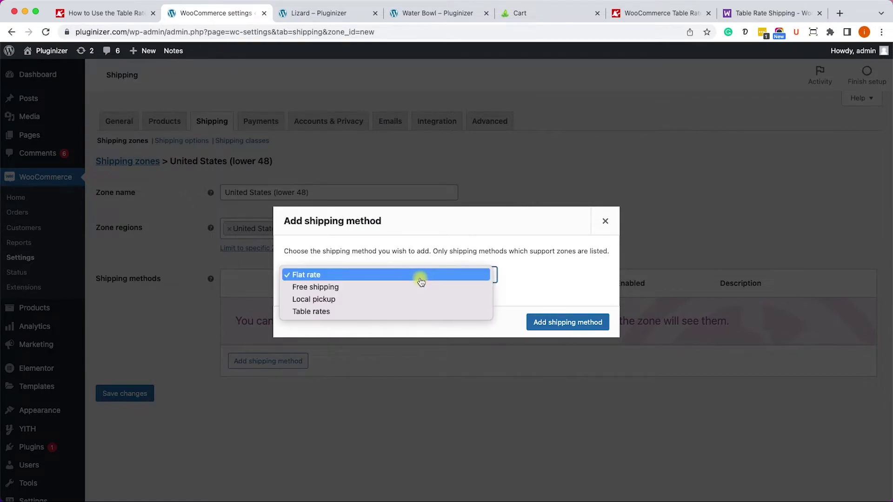
pyautogui.click(357, 311)
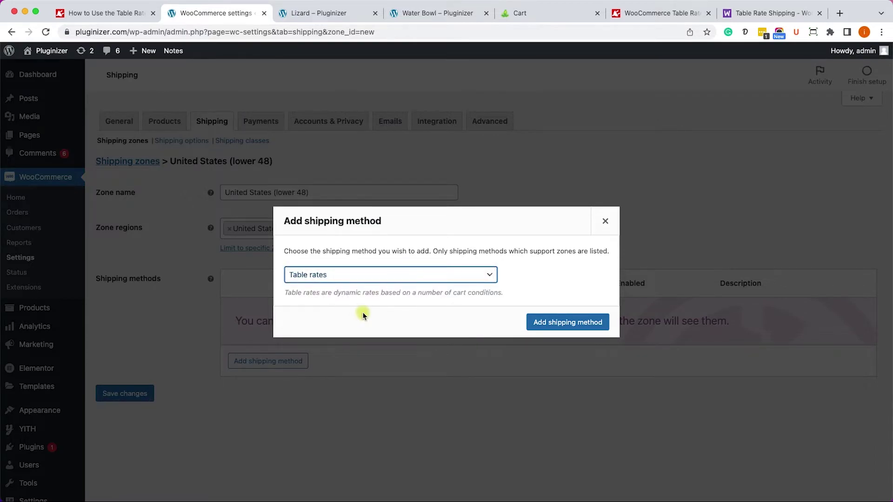
pyautogui.click(571, 322)
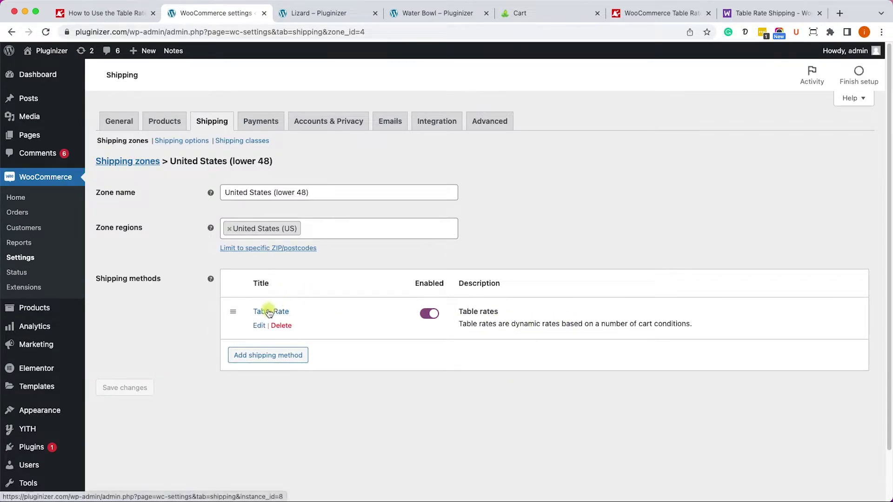
# Open the Table Rate method's settings and set its Tax Status to None
pyautogui.click(261, 325)
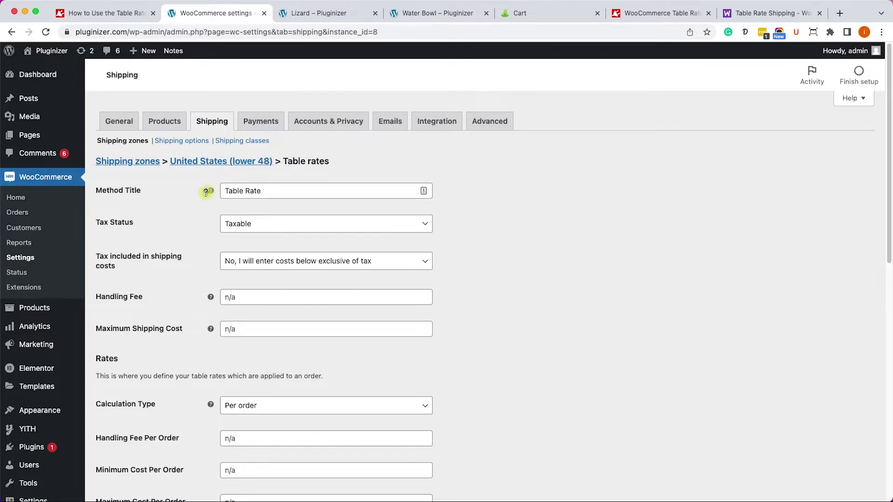
pyautogui.click(301, 224)
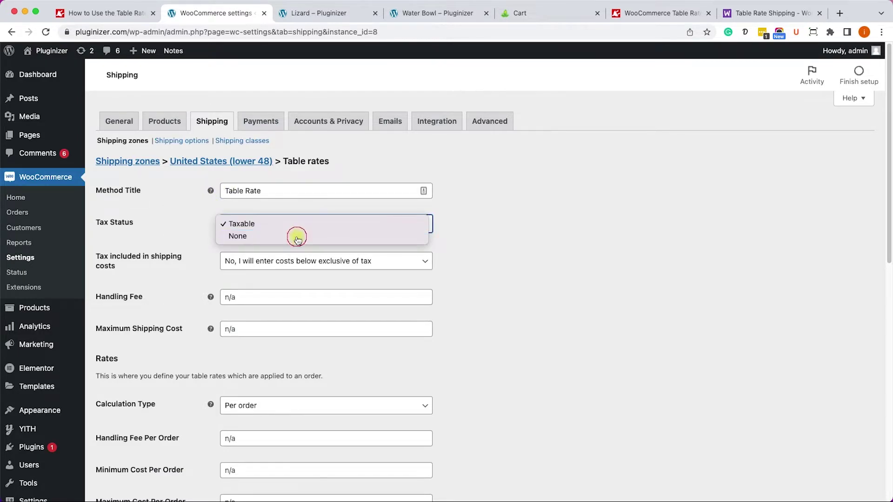
pyautogui.click(298, 237)
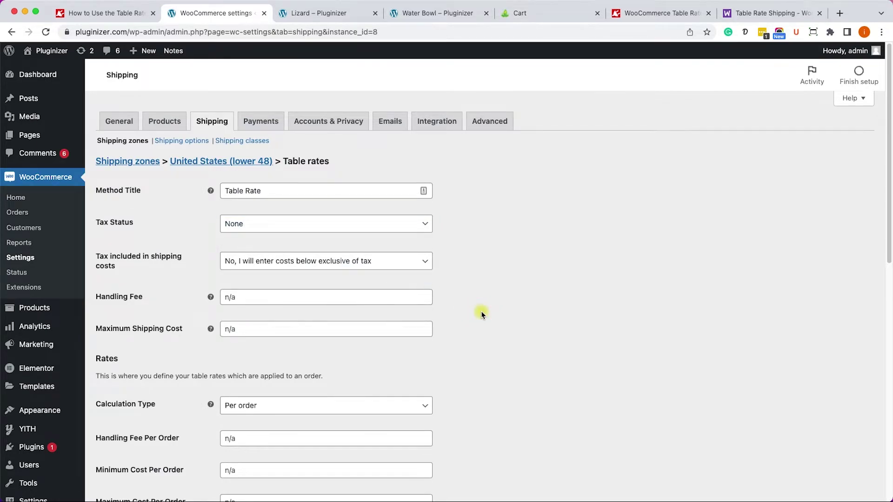
pyautogui.scroll(-5, 481, 312)
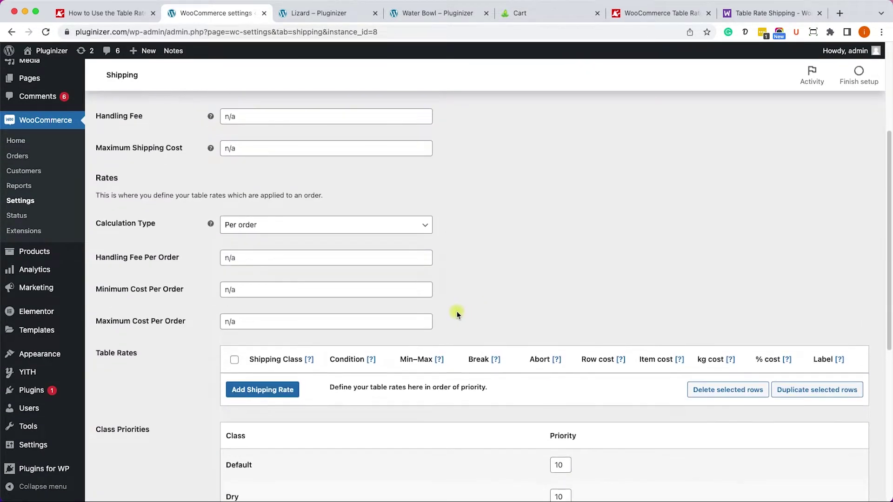
pyautogui.scroll(-2, 445, 314)
pyautogui.moveTo(103, 282); pyautogui.dragTo(128, 282)
pyautogui.click(144, 284)
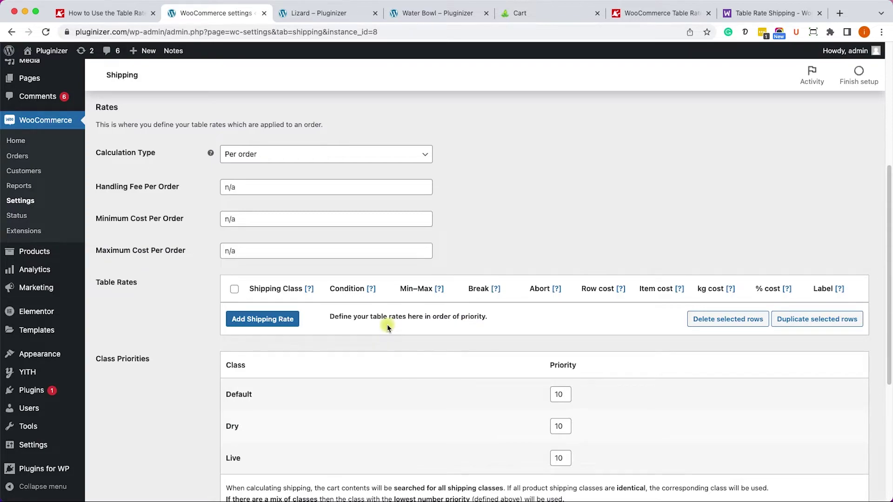
# Check the Josh's Frogs cart tab for reference, then return to the Table Rate settings
pyautogui.click(529, 14)
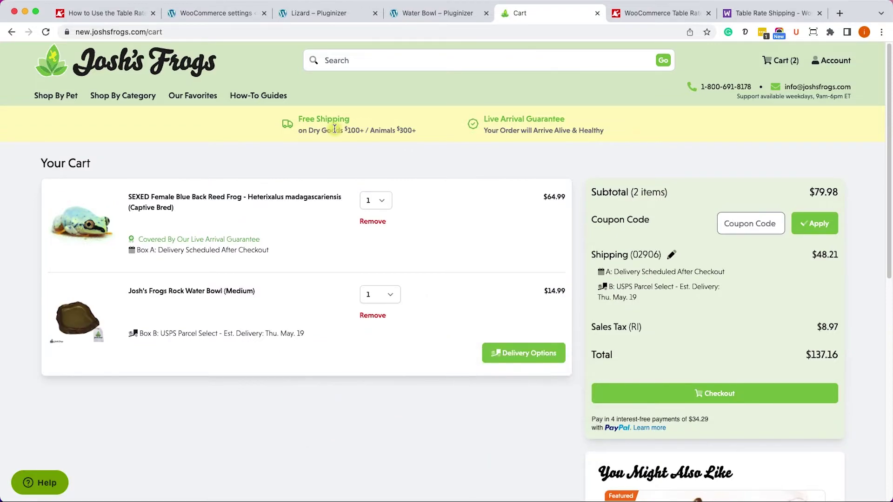
pyautogui.click(399, 135)
pyautogui.click(243, 13)
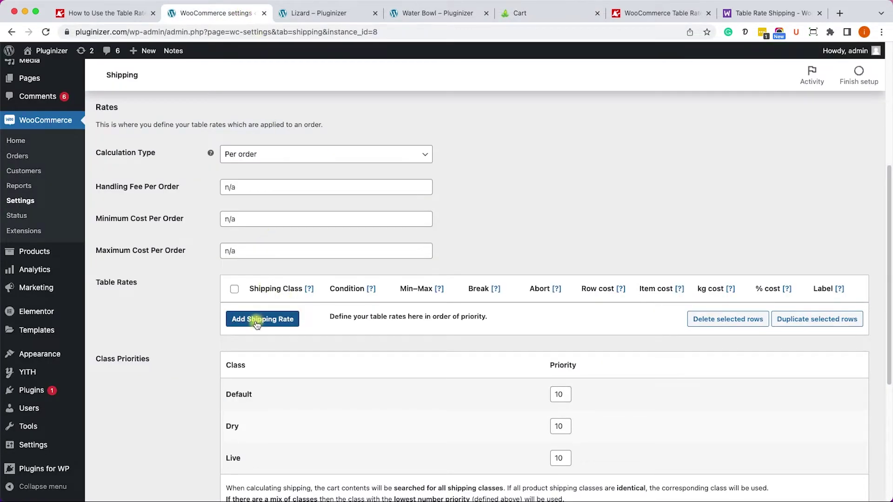
# Add a Dry-class rate row: Price condition, max 100, cost 8, label 'Dry (under $100)'
pyautogui.click(280, 319)
pyautogui.scroll(-1, 299, 319)
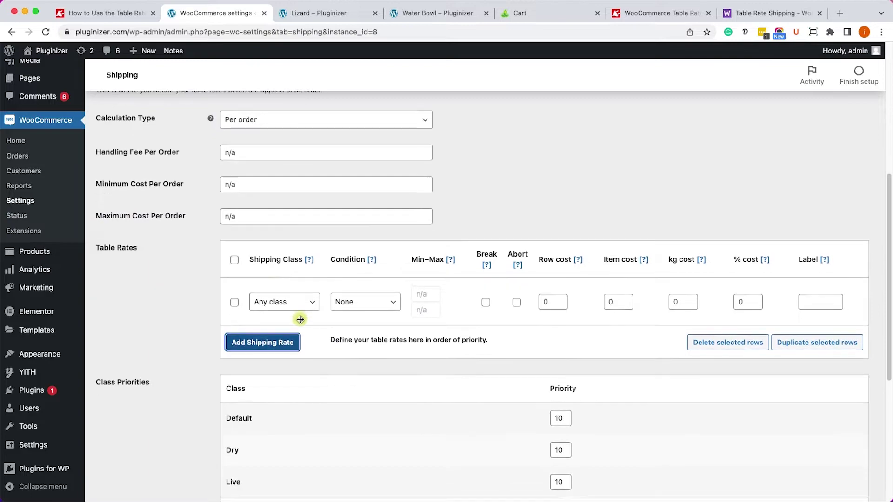
pyautogui.click(295, 304)
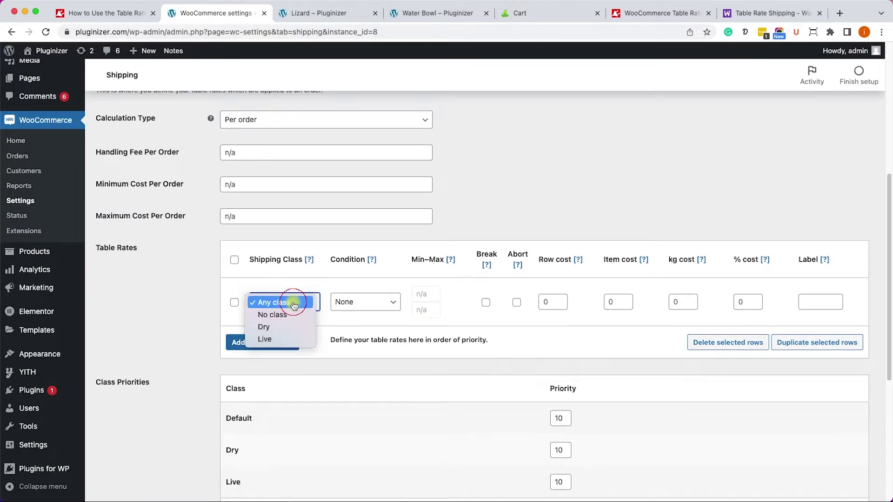
pyautogui.click(281, 326)
pyautogui.click(367, 303)
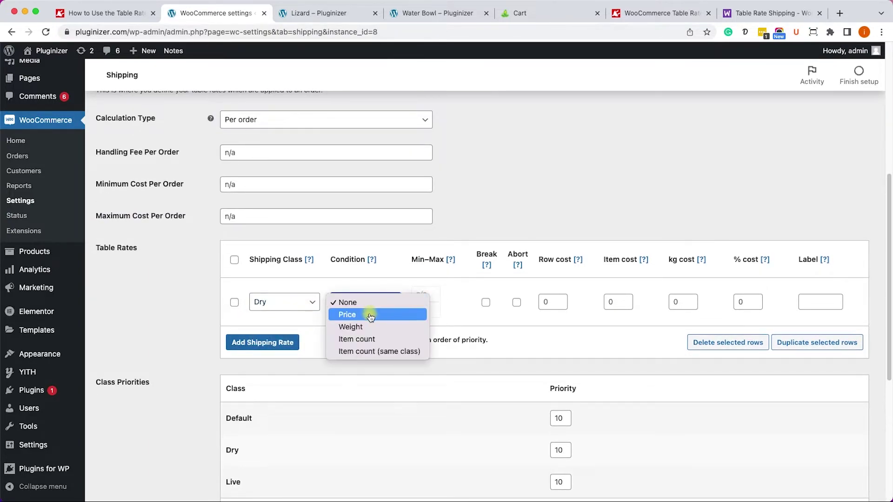
pyautogui.click(371, 315)
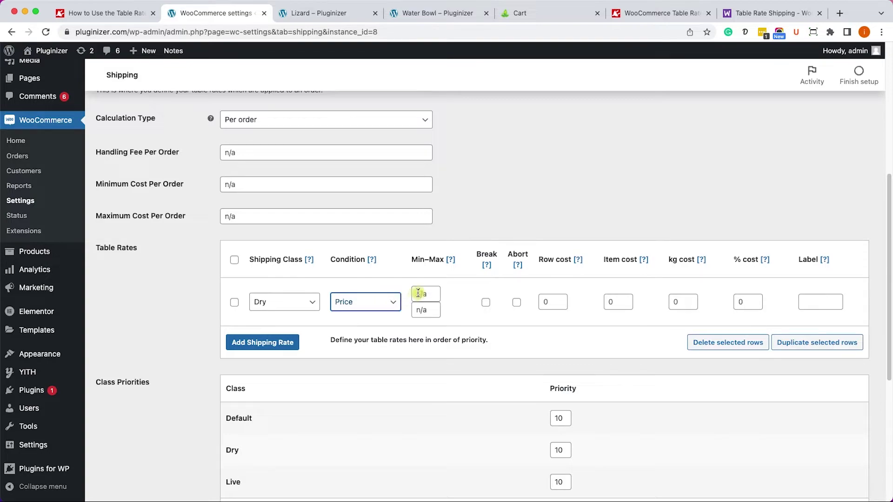
pyautogui.click(424, 308)
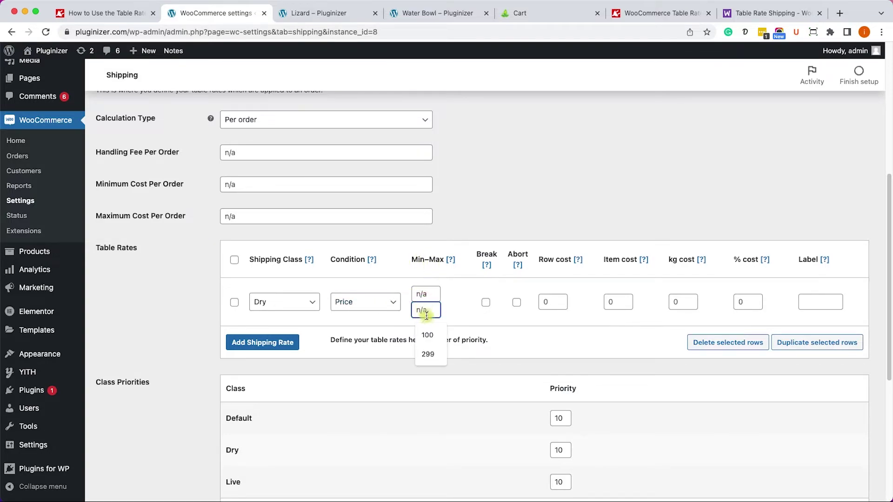
pyautogui.click(432, 332)
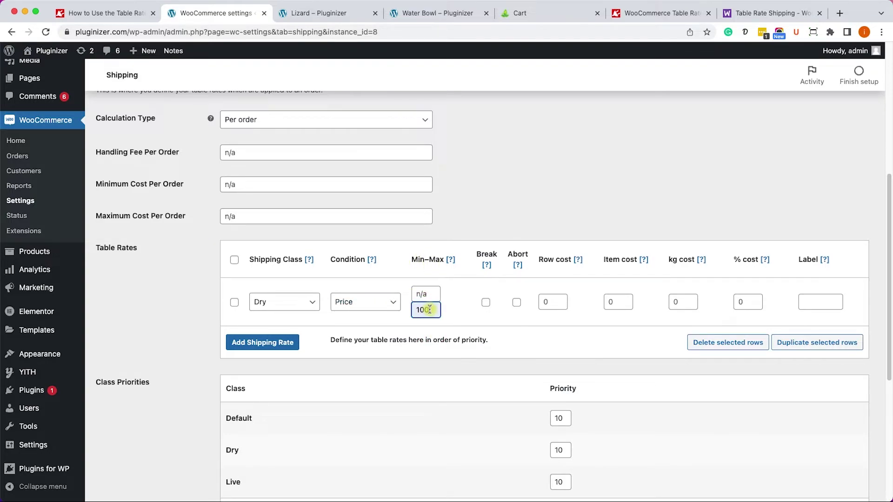
pyautogui.click(548, 301)
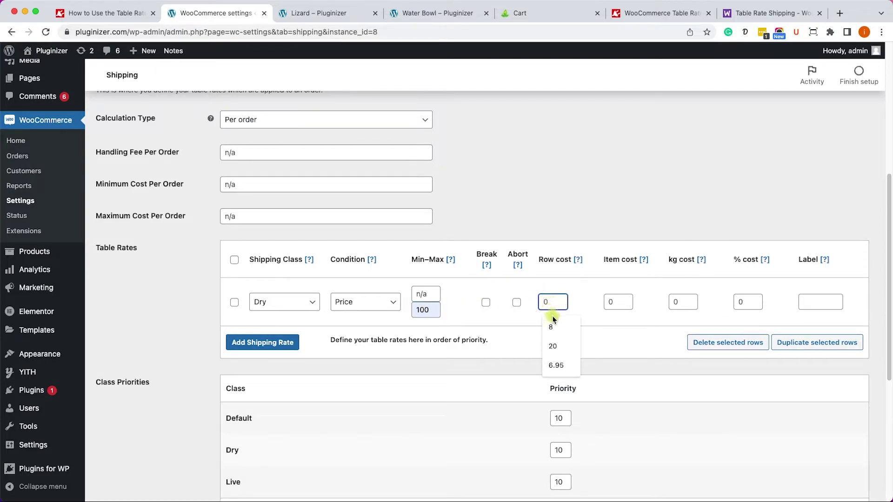
pyautogui.click(552, 327)
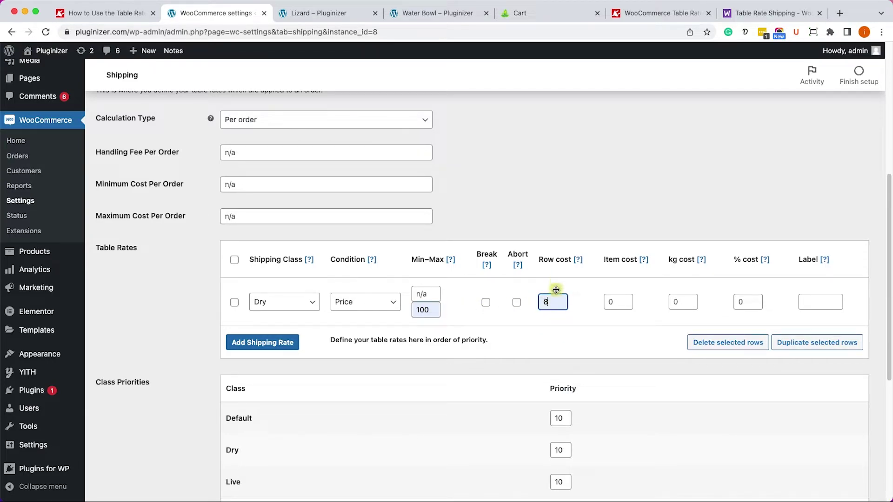
pyautogui.click(814, 302)
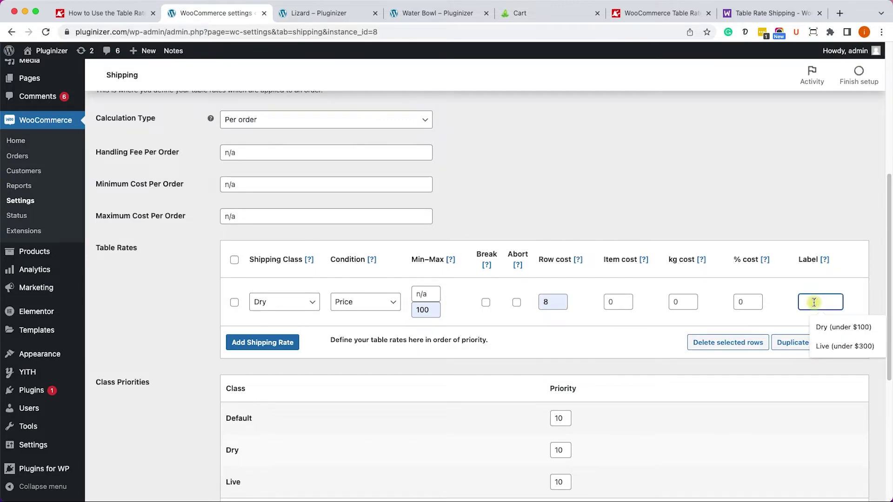
pyautogui.click(843, 327)
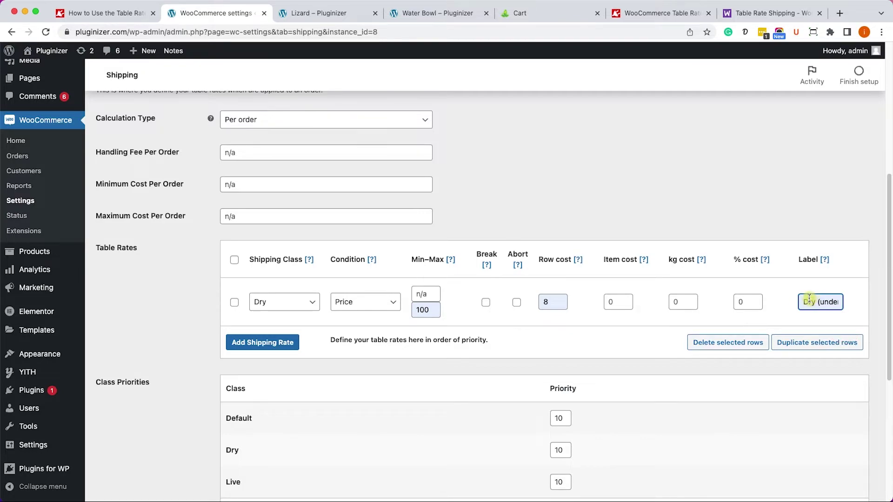
# Add a second Dry-class row: Price condition, min 100.1, cost 0, label 'Dry (free over $100)'
pyautogui.click(272, 344)
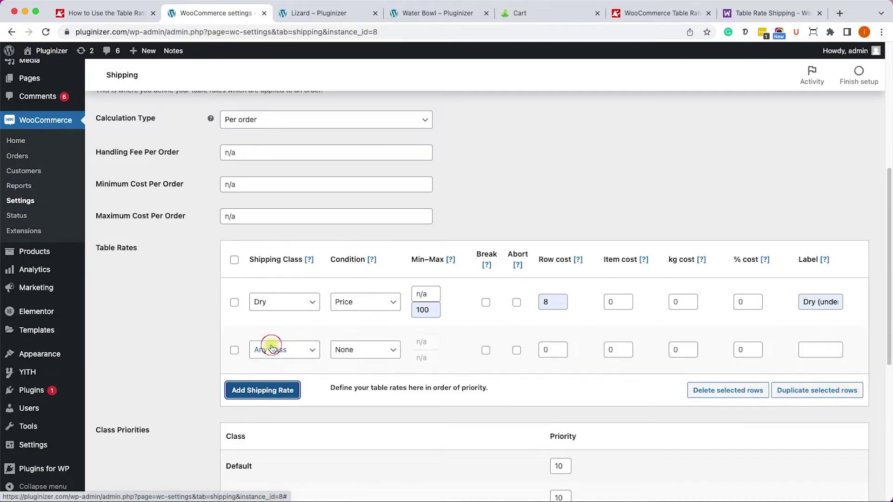
pyautogui.click(288, 350)
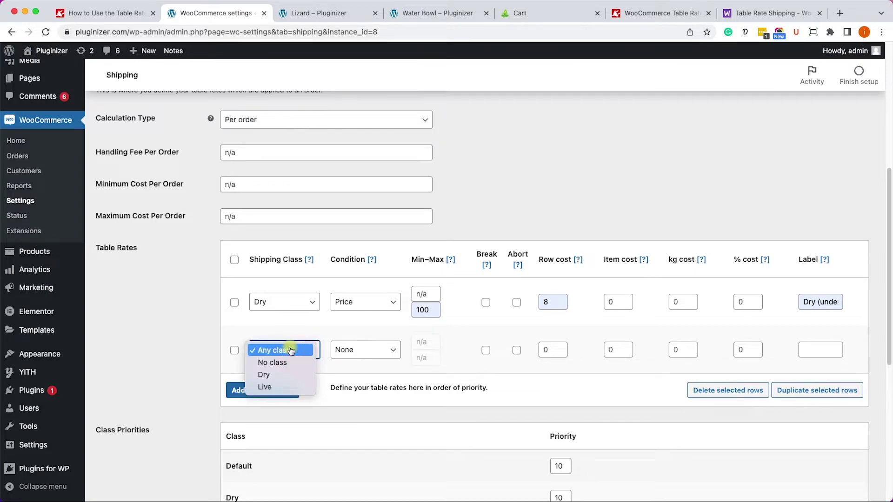
pyautogui.click(284, 373)
pyautogui.click(361, 356)
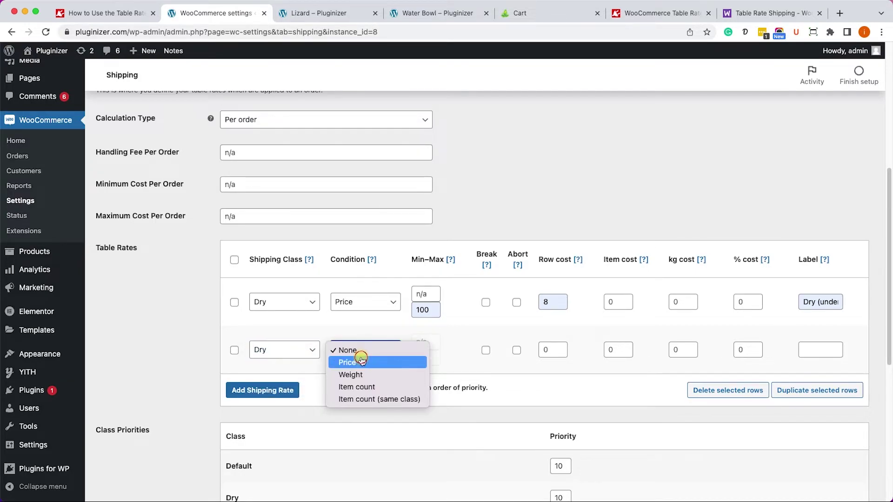
pyautogui.click(358, 363)
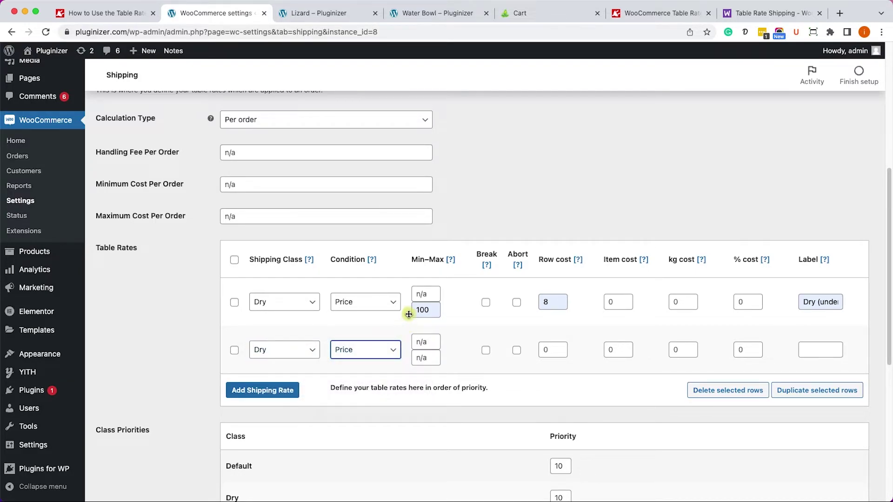
pyautogui.click(425, 341)
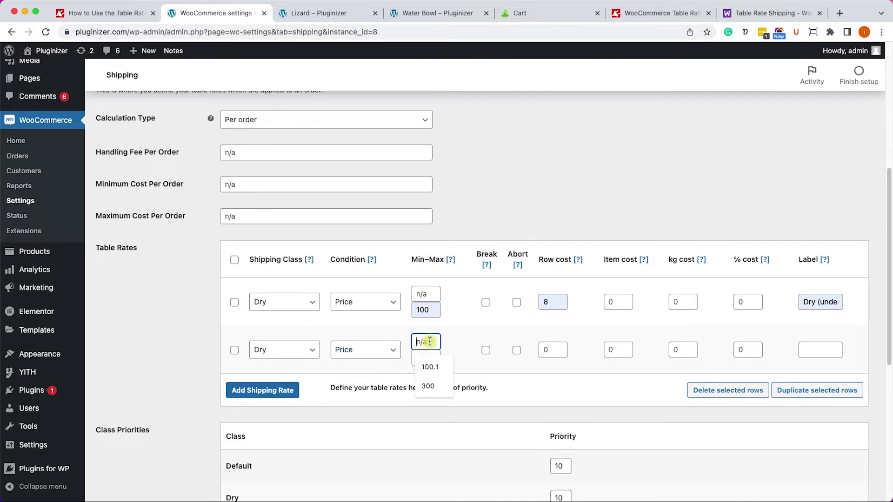
pyautogui.click(430, 367)
pyautogui.click(550, 350)
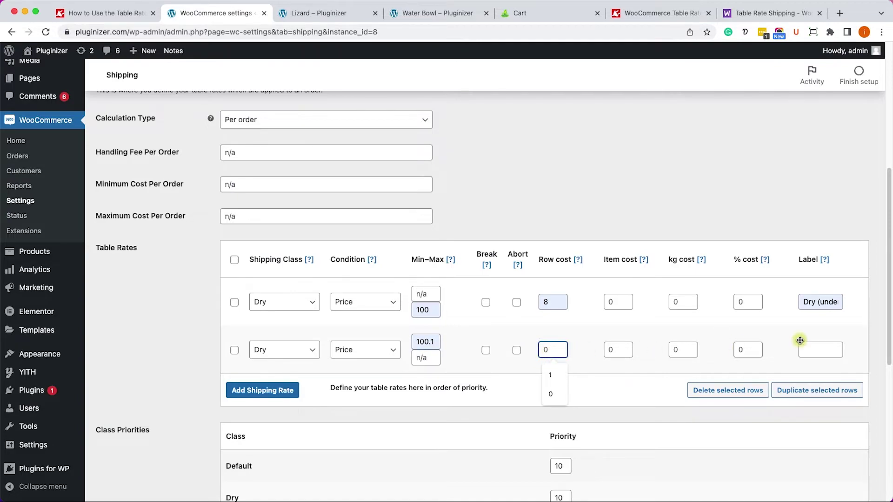
pyautogui.click(818, 350)
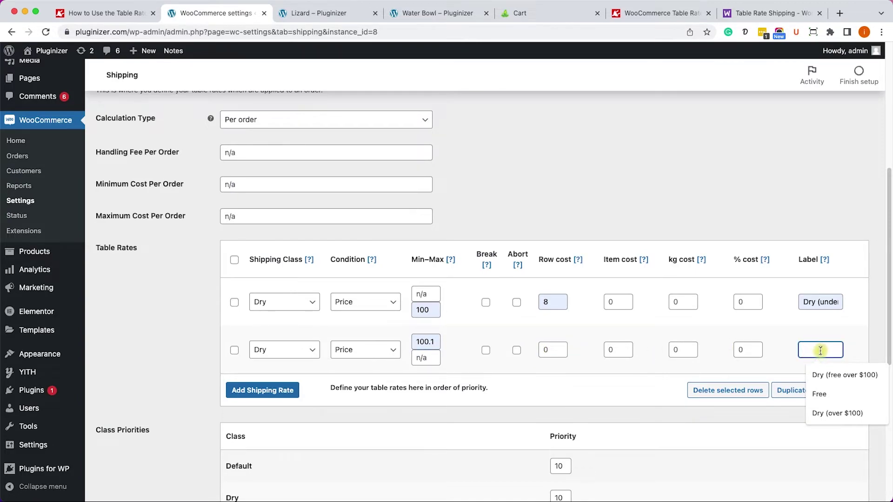
pyautogui.click(853, 375)
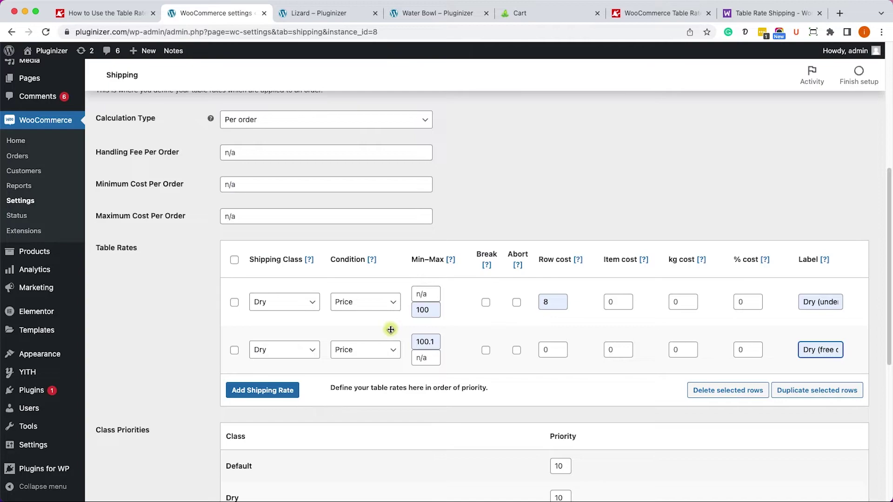
# Add a Live-class row: Price condition, max 300, cost 20, label 'Live (under $300)'
pyautogui.click(269, 391)
pyautogui.scroll(-1, 289, 372)
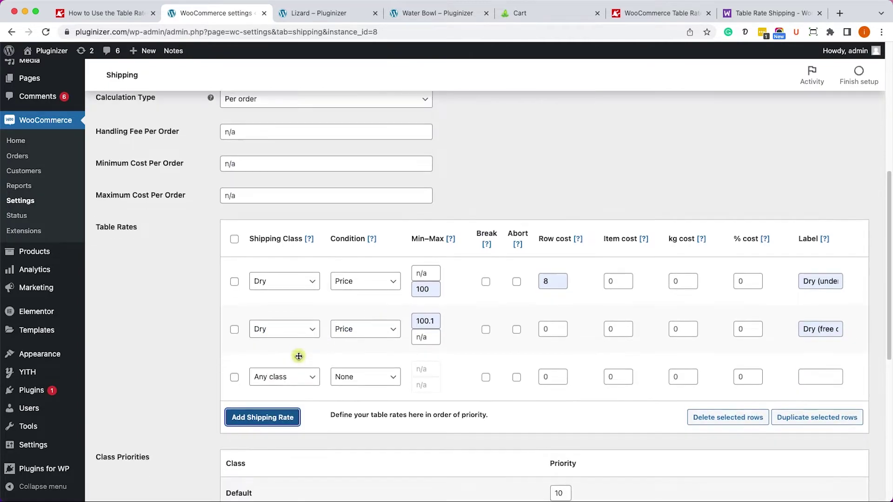
pyautogui.scroll(-4, 302, 353)
pyautogui.click(304, 294)
pyautogui.click(289, 330)
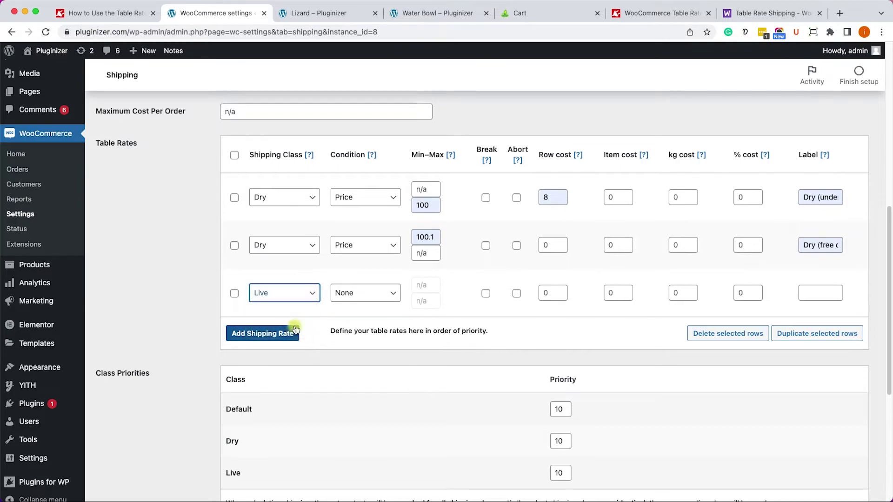
pyautogui.click(366, 298)
pyautogui.click(365, 303)
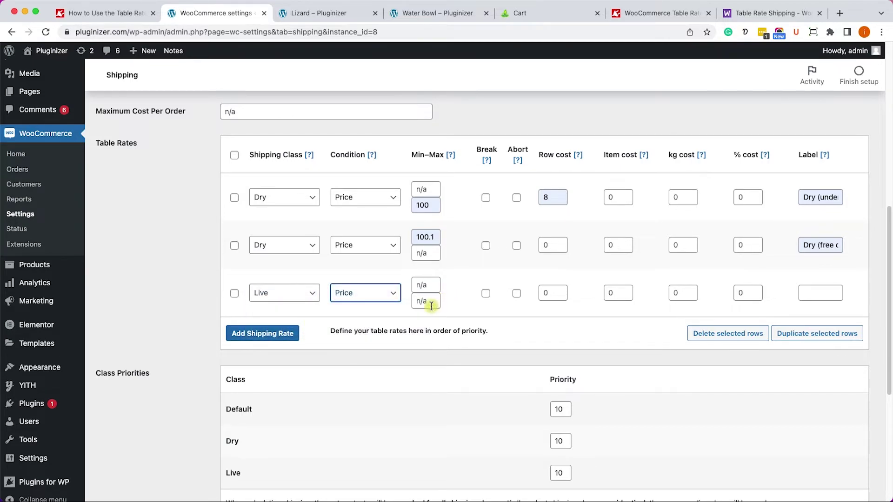
pyautogui.click(431, 302)
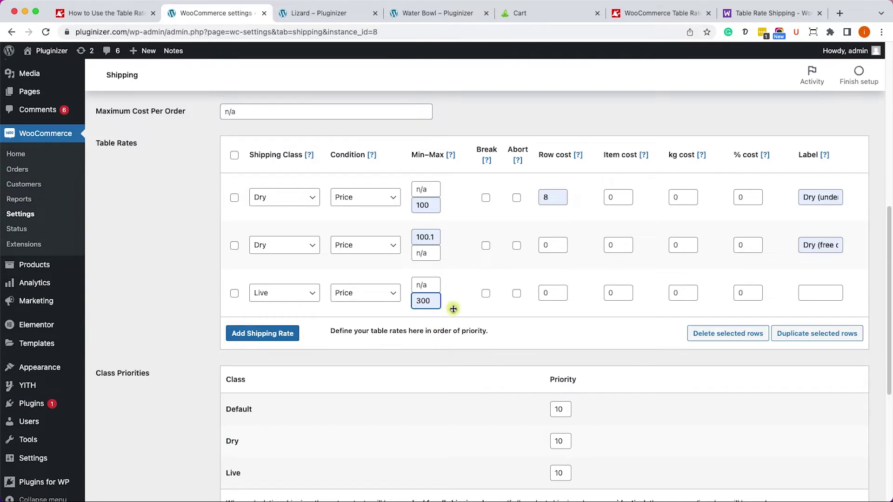
pyautogui.click(553, 294)
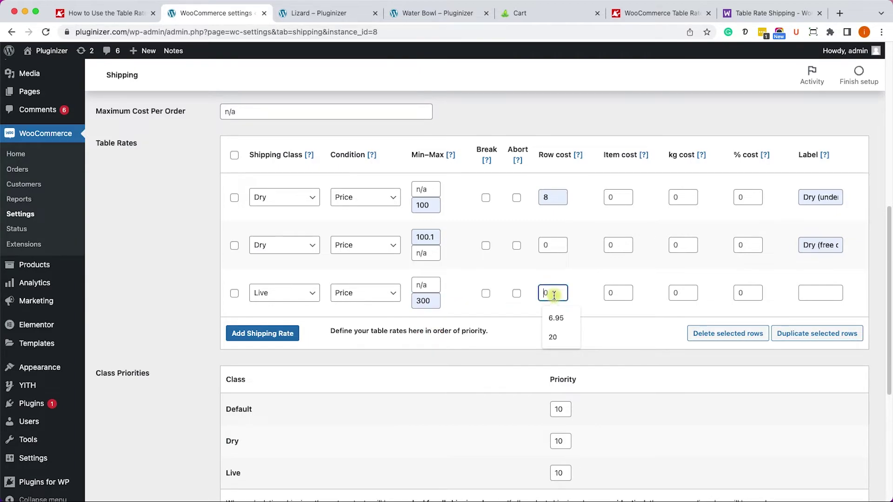
pyautogui.write('20')
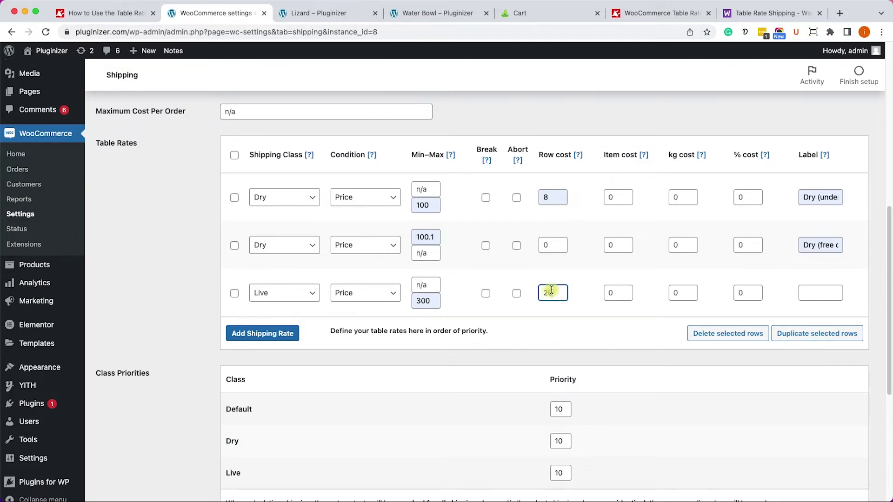
pyautogui.click(809, 292)
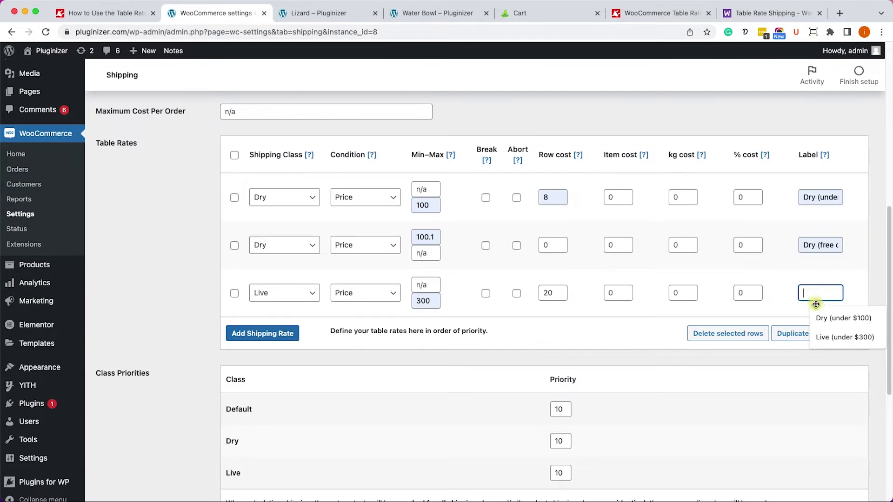
pyautogui.click(827, 337)
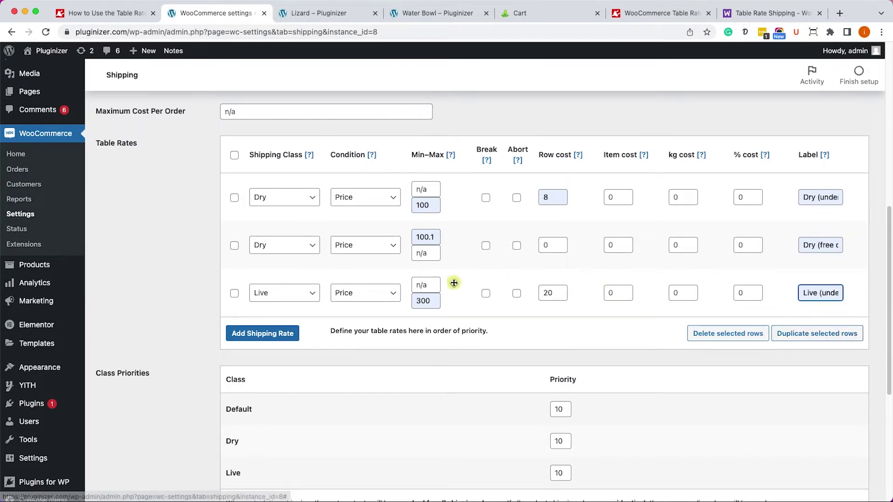
# Add a fourth Live-class row: Price condition, min 300.01, zero cost, free-shipping label over $300
pyautogui.click(292, 334)
pyautogui.click(293, 337)
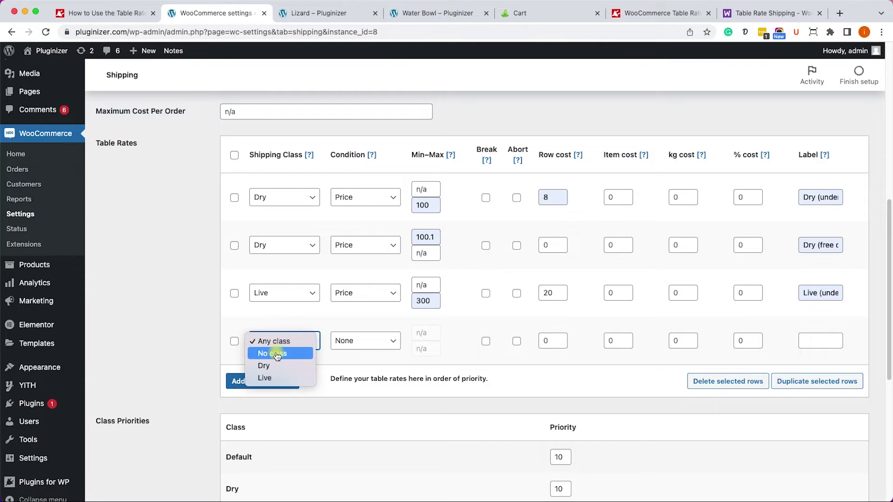
pyautogui.click(277, 379)
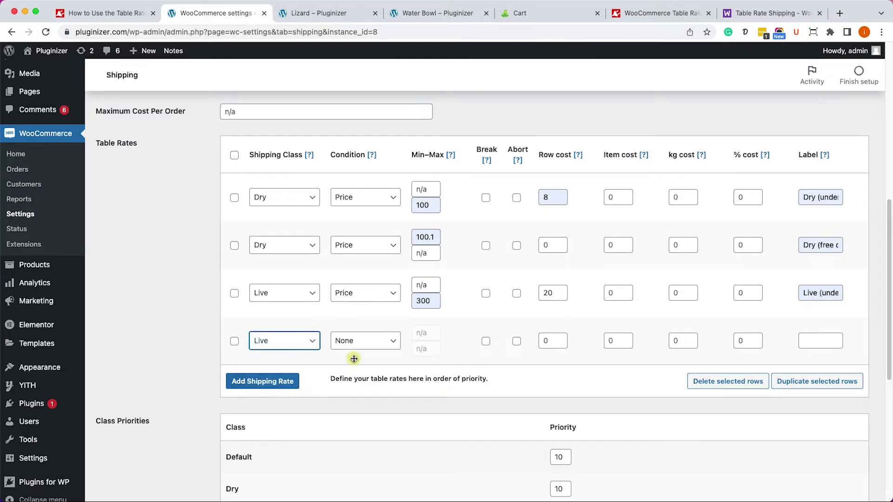
pyautogui.click(359, 342)
pyautogui.click(359, 353)
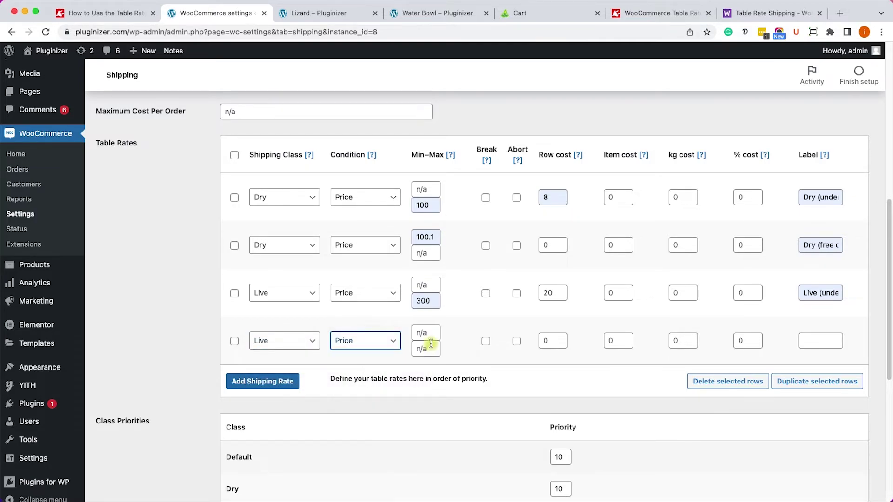
pyautogui.click(425, 332)
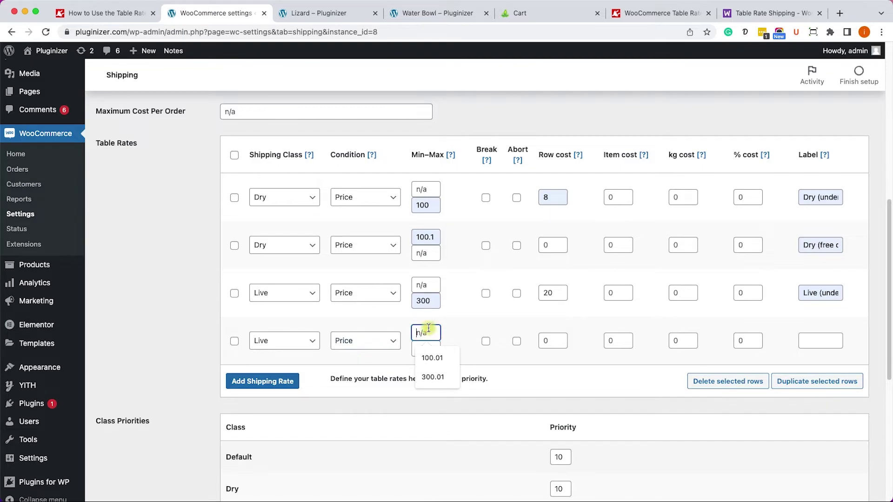
pyautogui.click(432, 376)
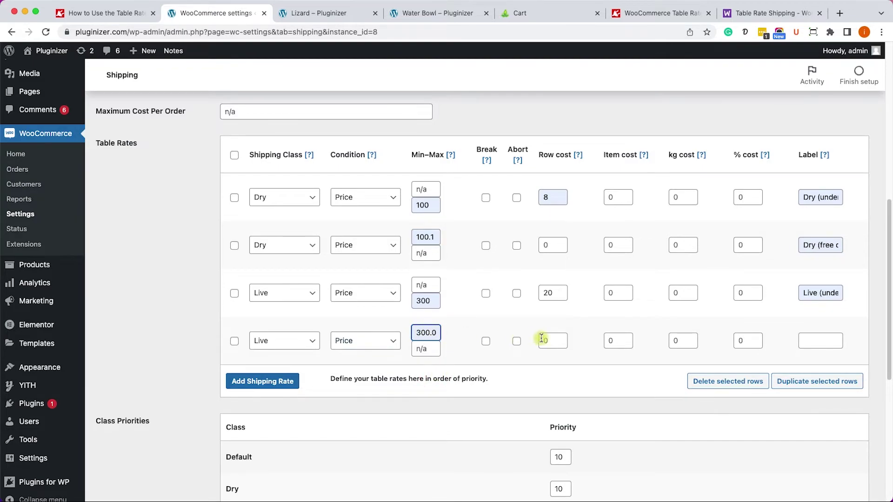
pyautogui.click(816, 338)
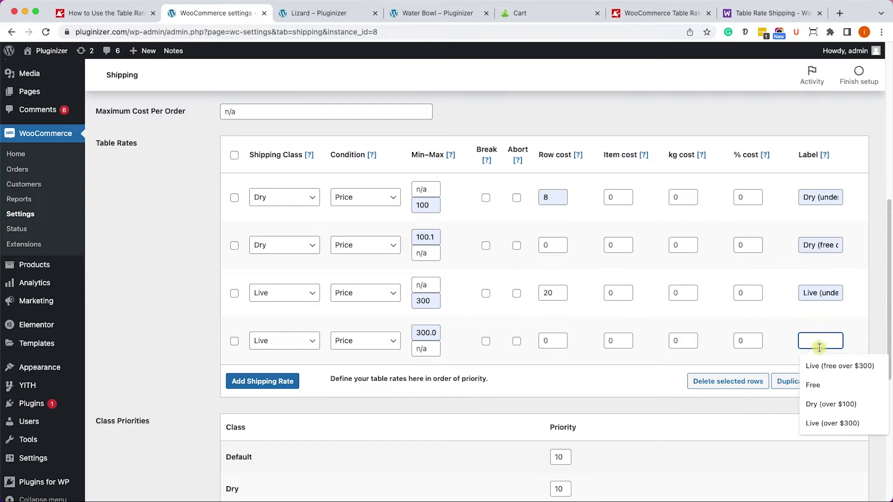
pyautogui.click(840, 419)
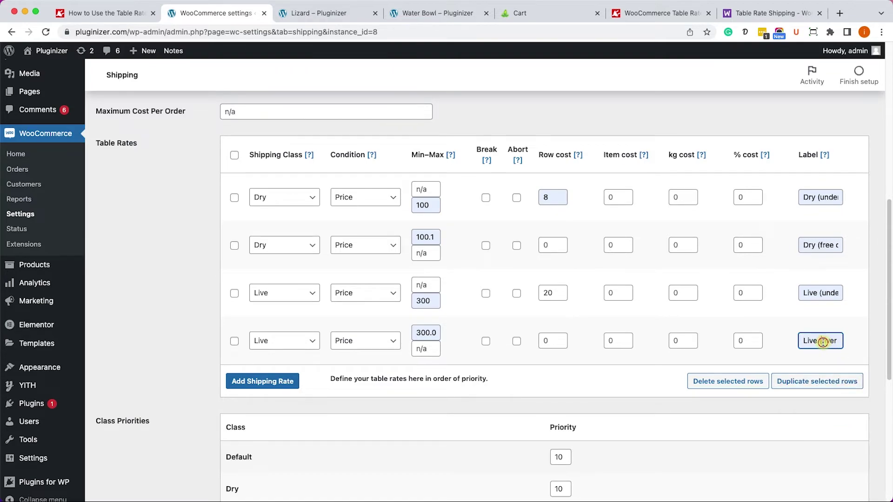
pyautogui.write('free')
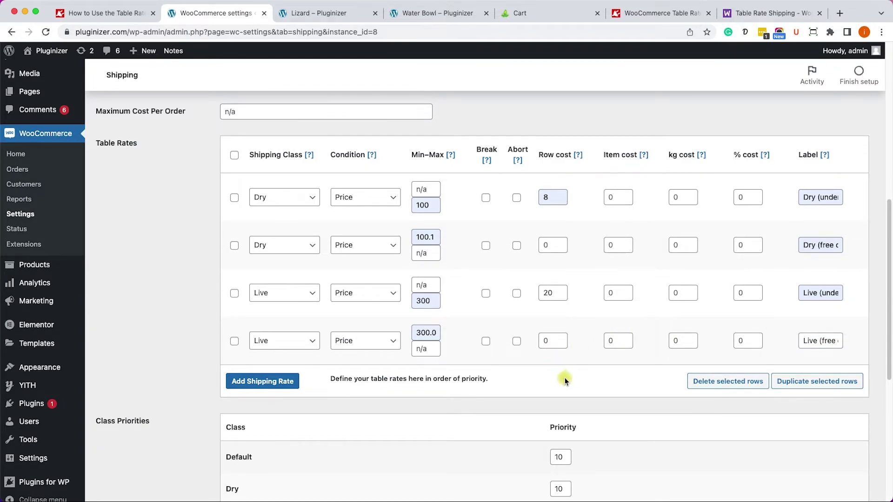
# Save the table rate changes and switch to the Lizard product page
pyautogui.scroll(-5, 565, 378)
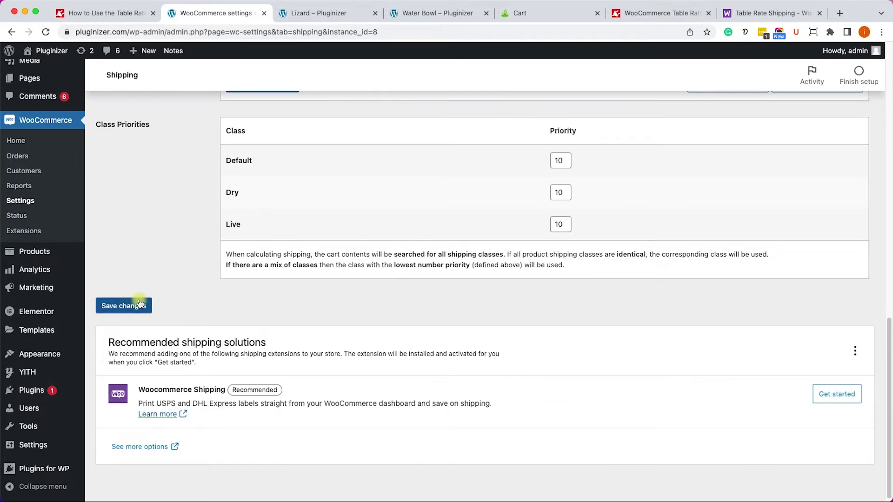
pyautogui.click(138, 305)
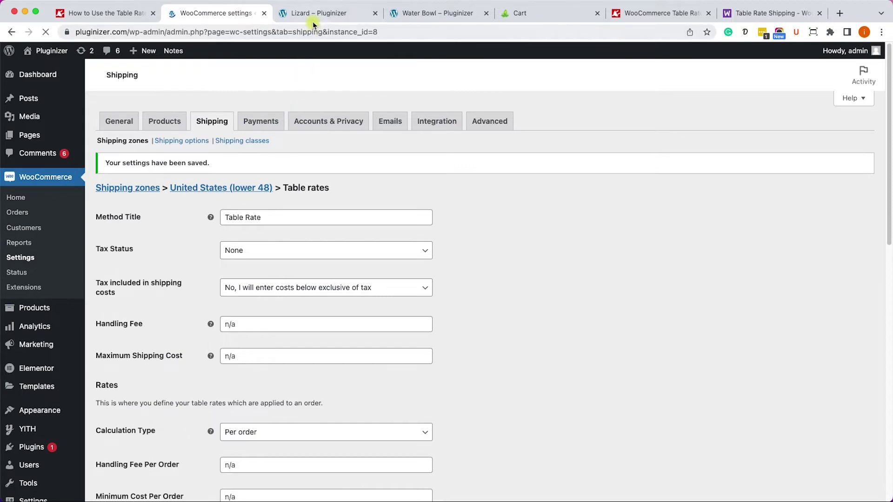
pyautogui.click(315, 14)
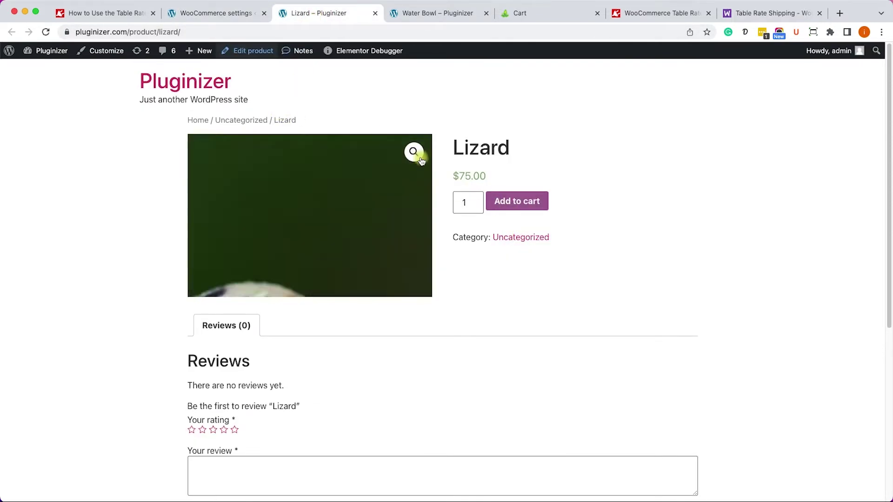
# Add the Lizard and Water Bowl to the cart; it shows $8.00 Dry shipping, $103.00 total
pyautogui.click(507, 199)
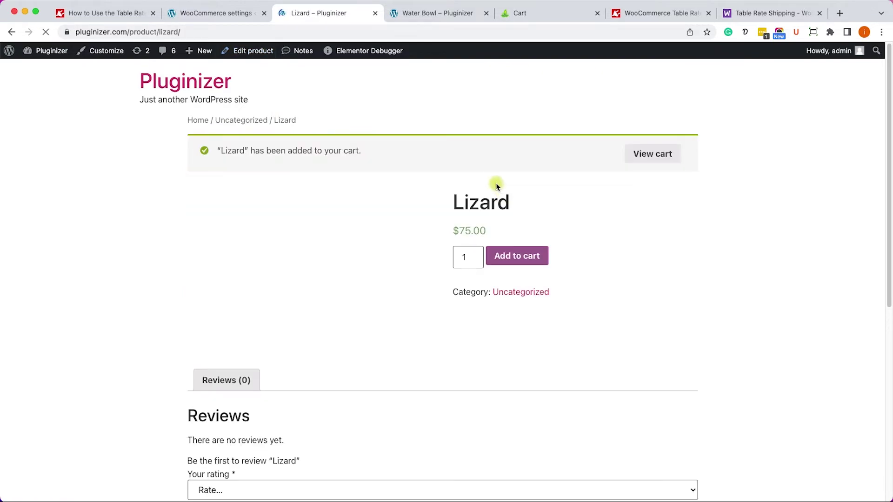
pyautogui.click(424, 21)
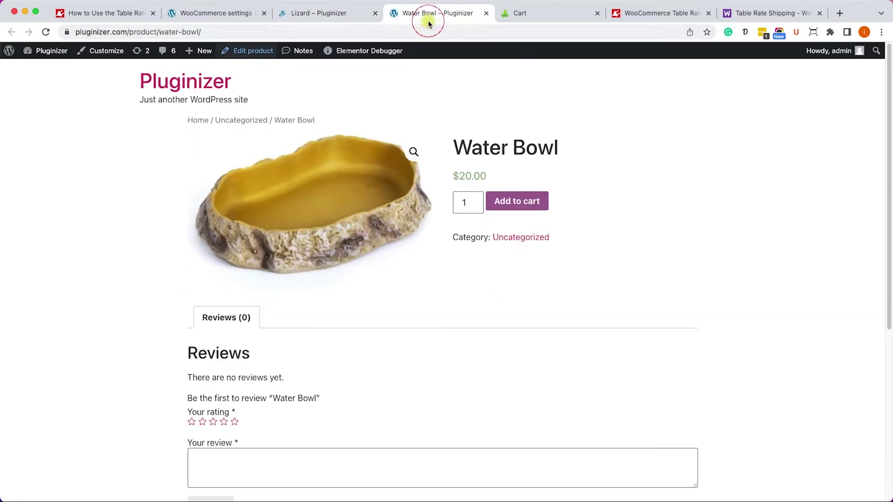
pyautogui.click(521, 199)
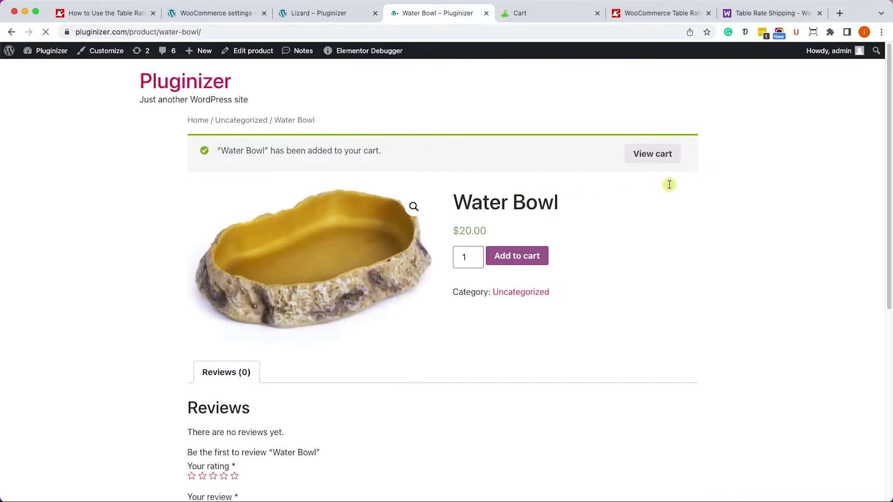
pyautogui.click(664, 157)
pyautogui.click(487, 15)
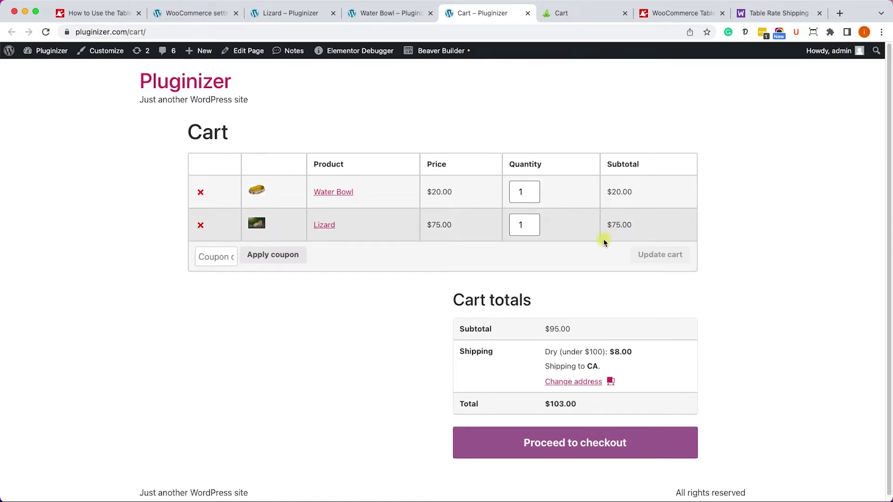
# Lower the Live class priority to 9, leaving Default and Dry at 10, and save
pyautogui.click(193, 13)
pyautogui.scroll(-3, 425, 283)
pyautogui.scroll(-5, 425, 283)
pyautogui.scroll(-5, 405, 330)
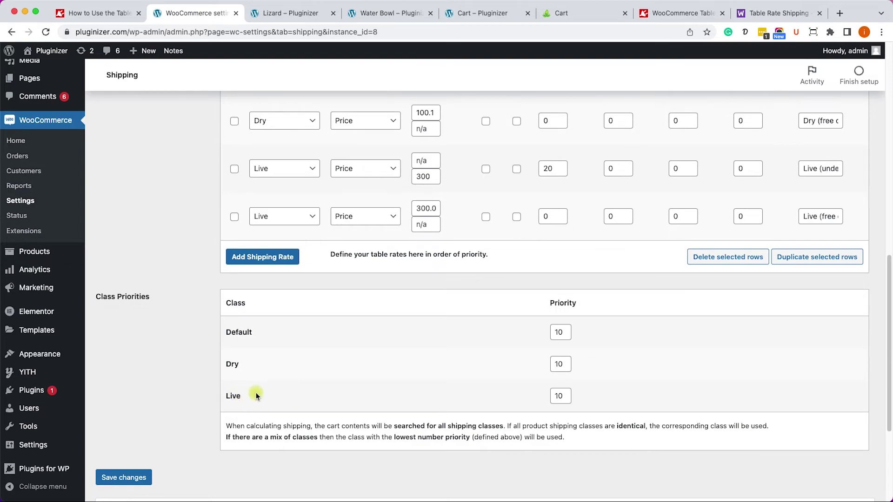
pyautogui.doubleClick(559, 395)
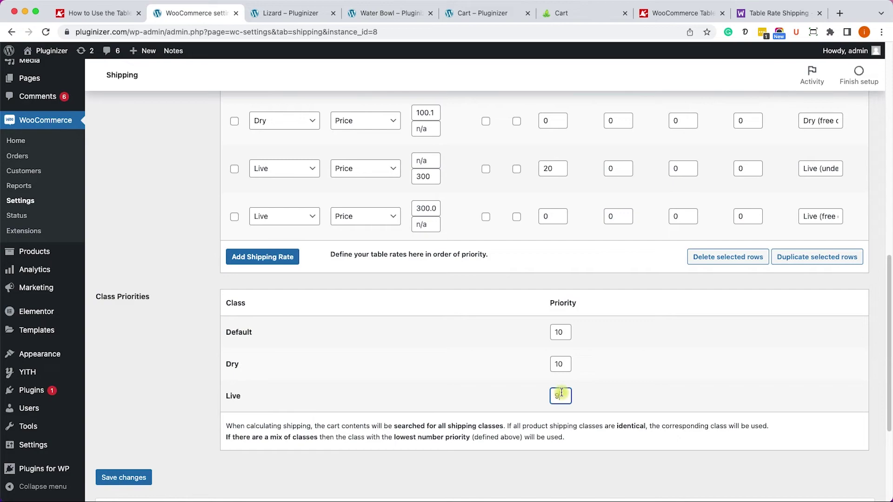
pyautogui.click(123, 477)
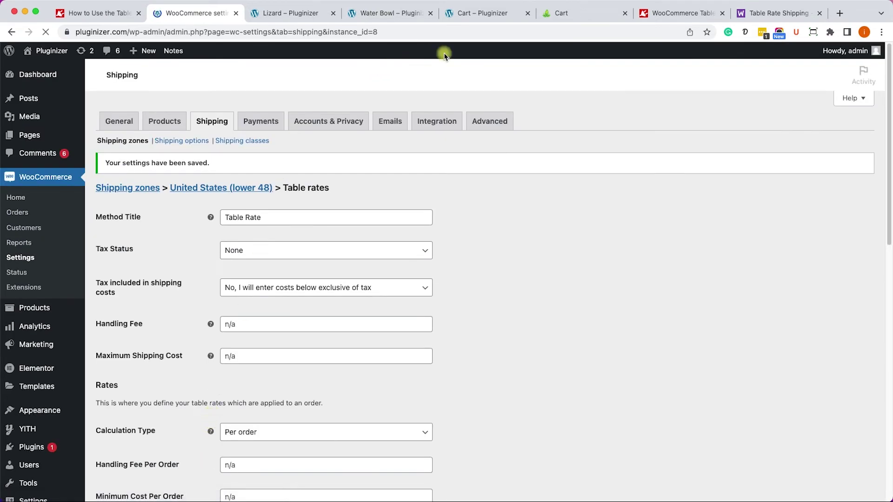
# Reload the cart to show Live (under $300) shipping of $20.00 and a $115.00 total
pyautogui.click(484, 13)
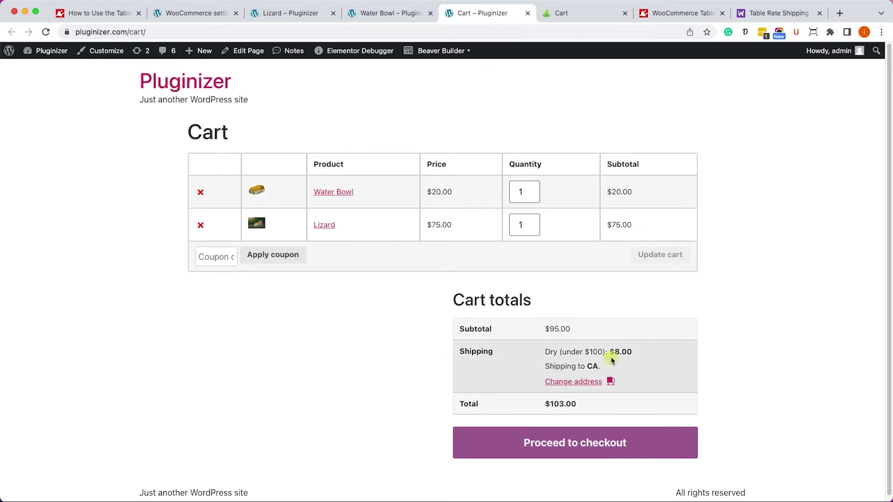
pyautogui.click(46, 32)
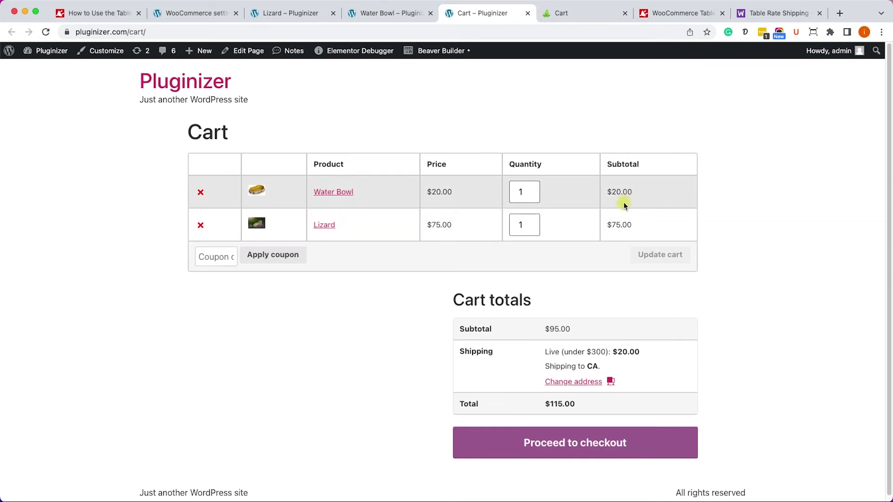
# Change the Calculation Type to 'Calculated rates per shipping class' and save the settings
pyautogui.click(205, 14)
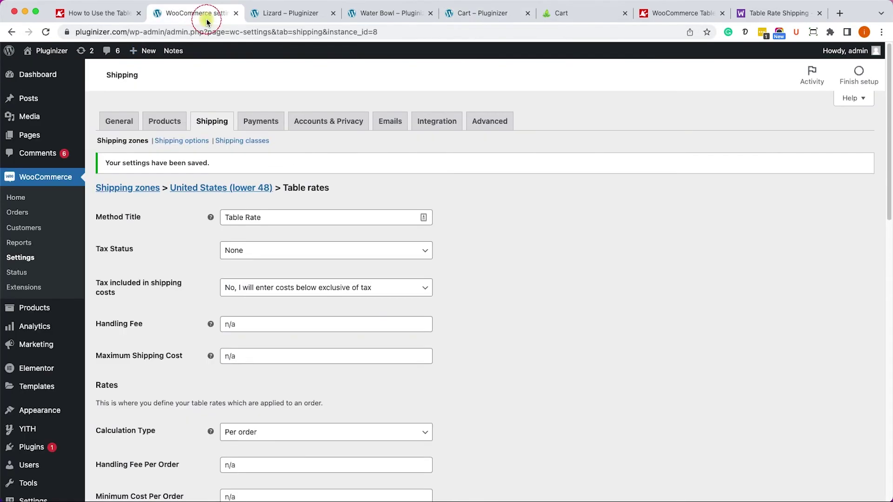
pyautogui.scroll(-3, 517, 352)
pyautogui.scroll(-3, 517, 349)
pyautogui.scroll(2, 496, 368)
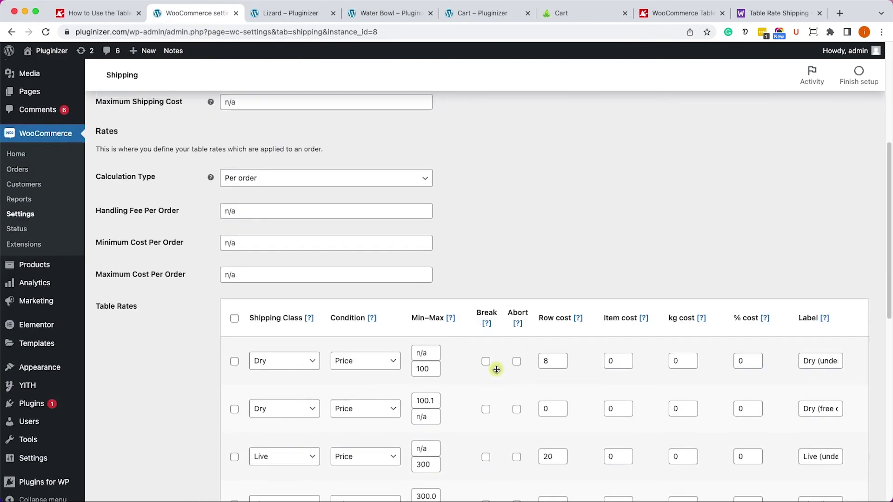
pyautogui.moveTo(113, 207); pyautogui.dragTo(157, 210)
pyautogui.click(172, 208)
pyautogui.click(295, 209)
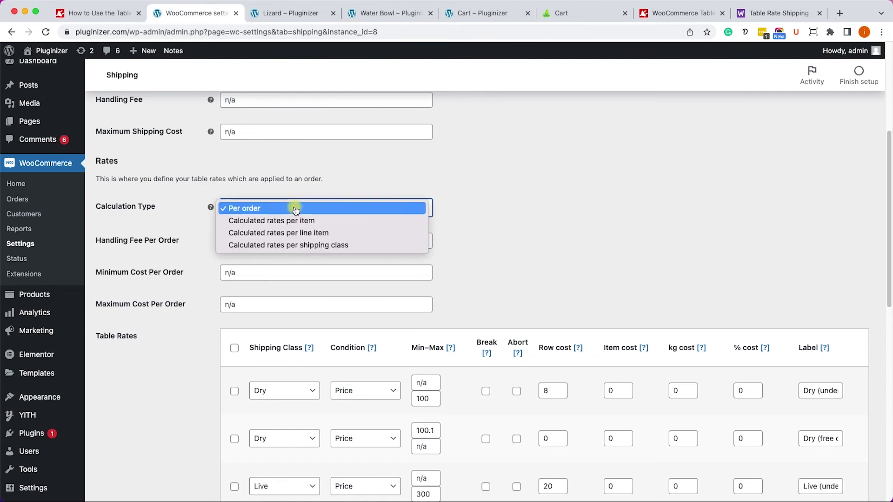
pyautogui.click(292, 246)
pyautogui.click(519, 297)
pyautogui.scroll(-5, 521, 295)
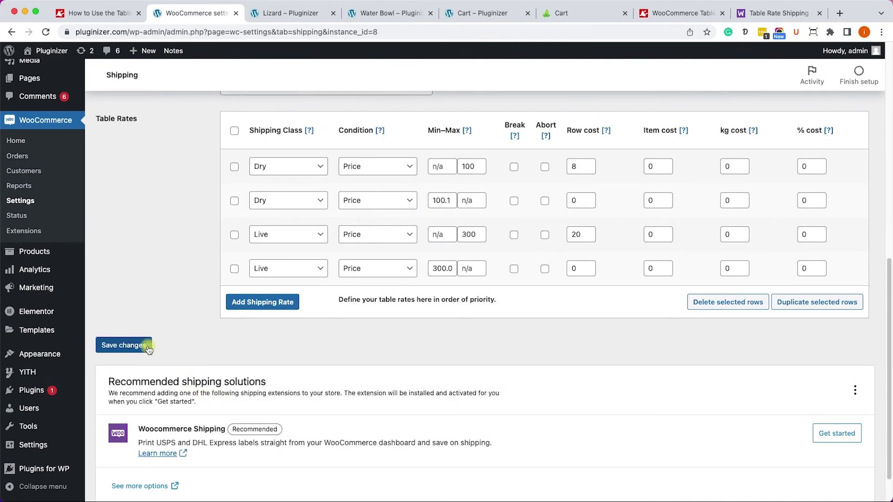
pyautogui.click(141, 347)
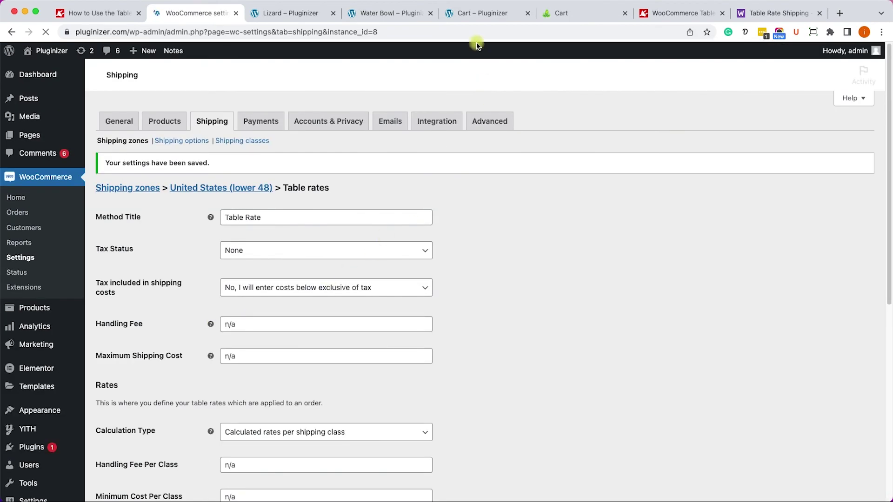
# Reload the cart and highlight the combined Table Rate shipping of $28.00, totalling $123.00
pyautogui.click(474, 14)
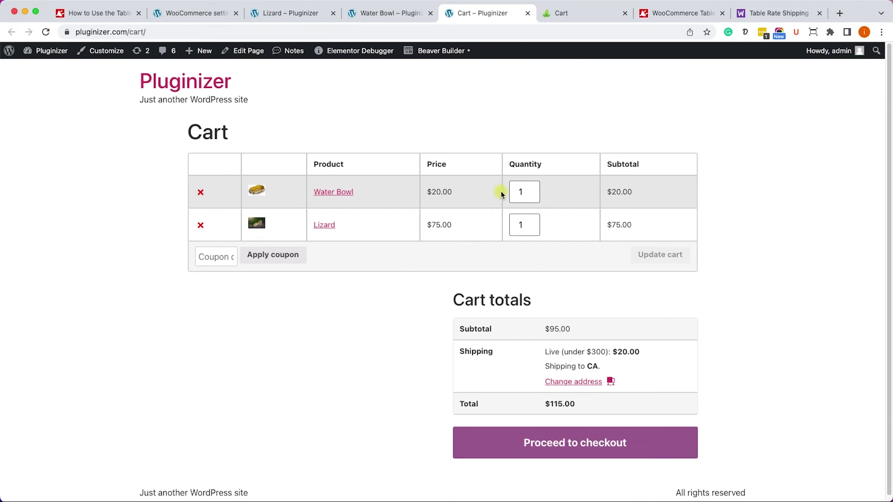
pyautogui.click(52, 33)
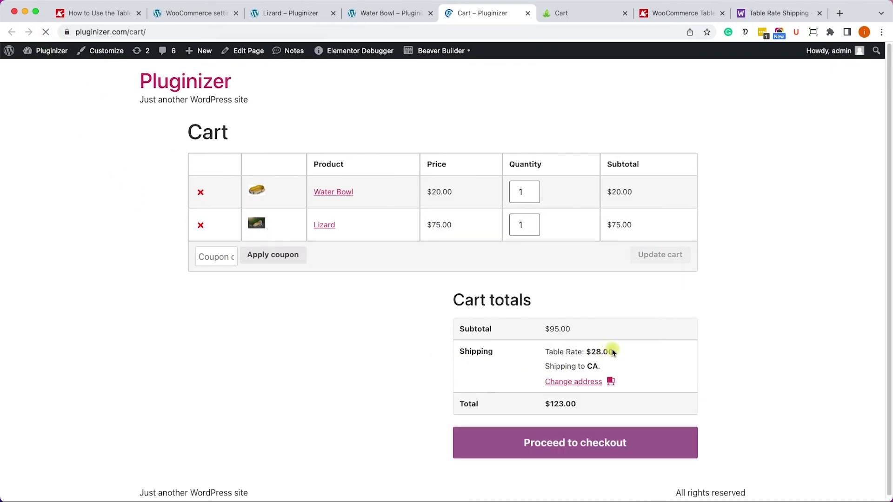
pyautogui.moveTo(618, 355)
pyautogui.mouseDown()
pyautogui.moveTo(546, 353)
pyautogui.moveTo(611, 352)
pyautogui.mouseUp()
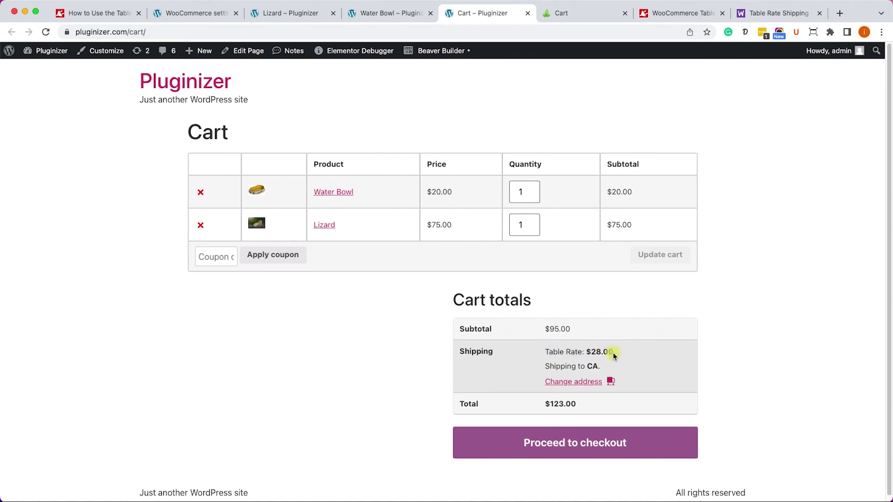